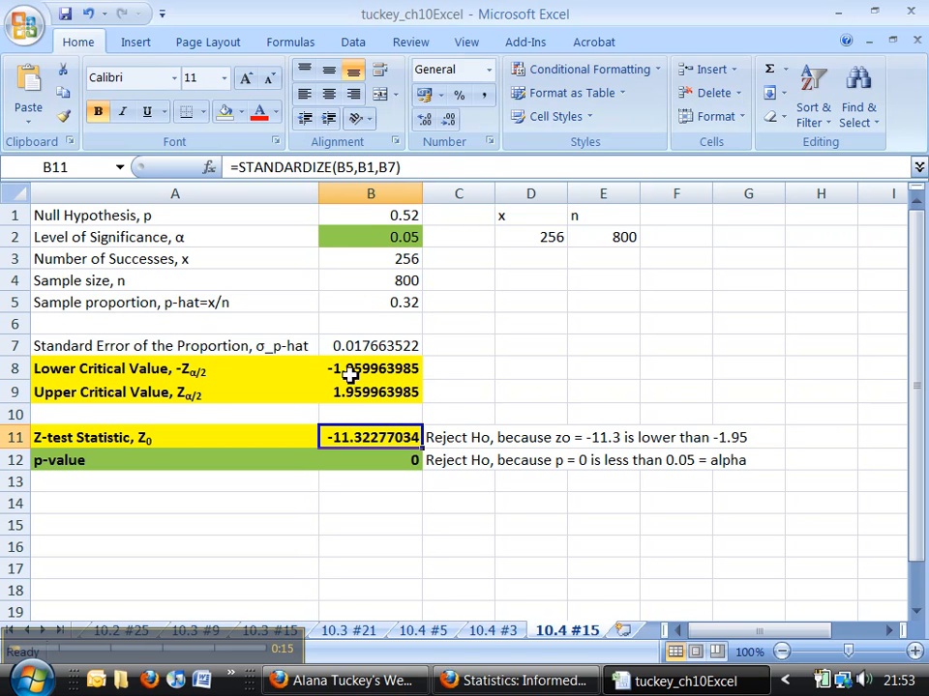
- Review the lower and upper critical values in B8:B9 and the Z-test statistic formula in B11
mouse_move(368, 373)
mouse_down()
mouse_move(368, 382)
mouse_move(365, 370)
mouse_up()
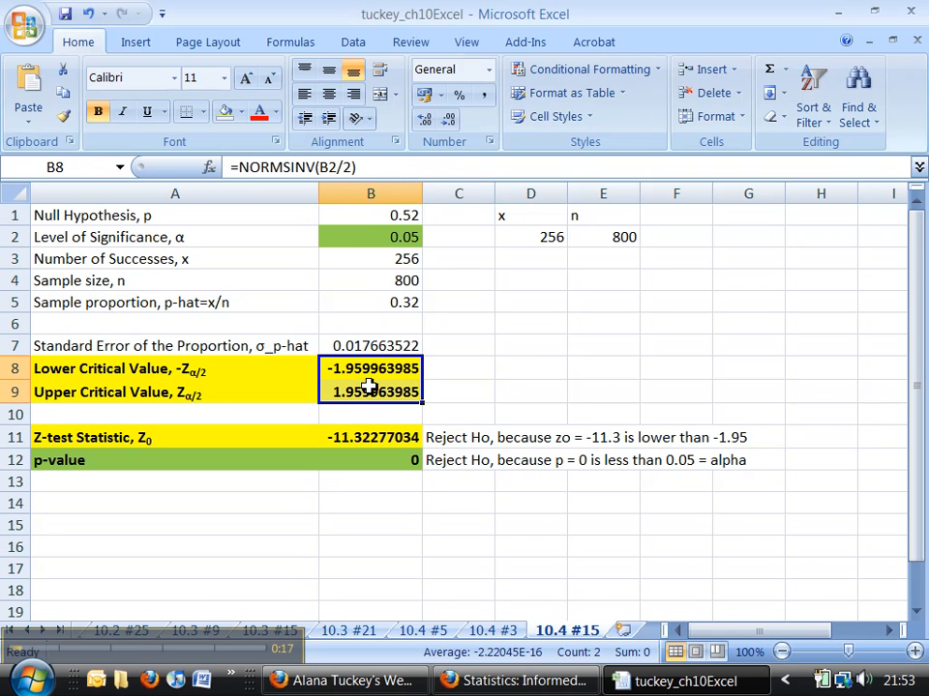
drag(368, 370, 357, 390)
click(352, 438)
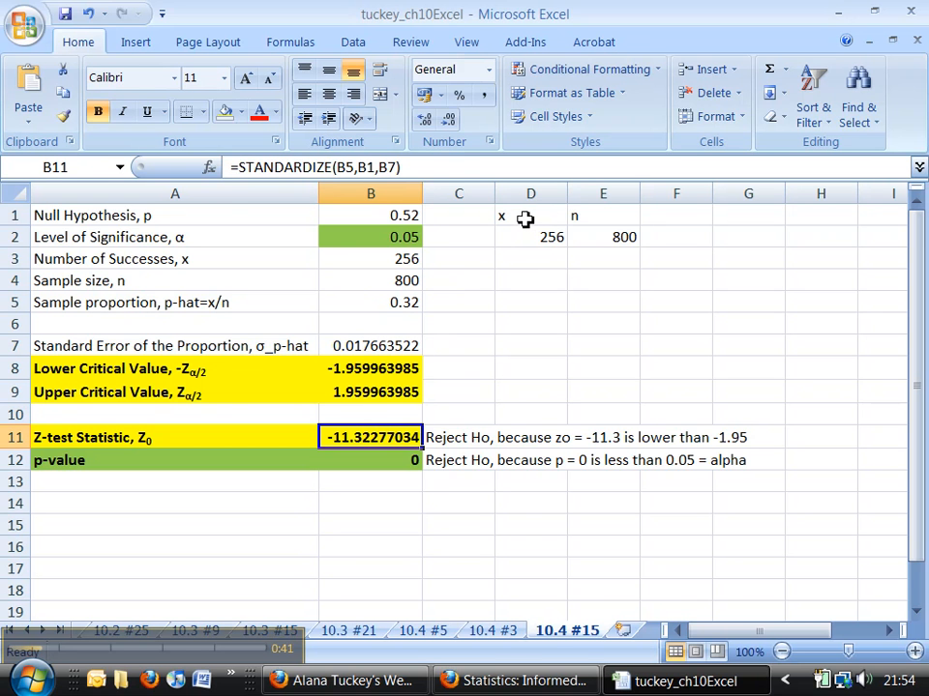
- Start a DDXL hypothesis test on the x and n data in D1:E2, using the Summ 1 Var Prop Test function type
drag(522, 218, 591, 245)
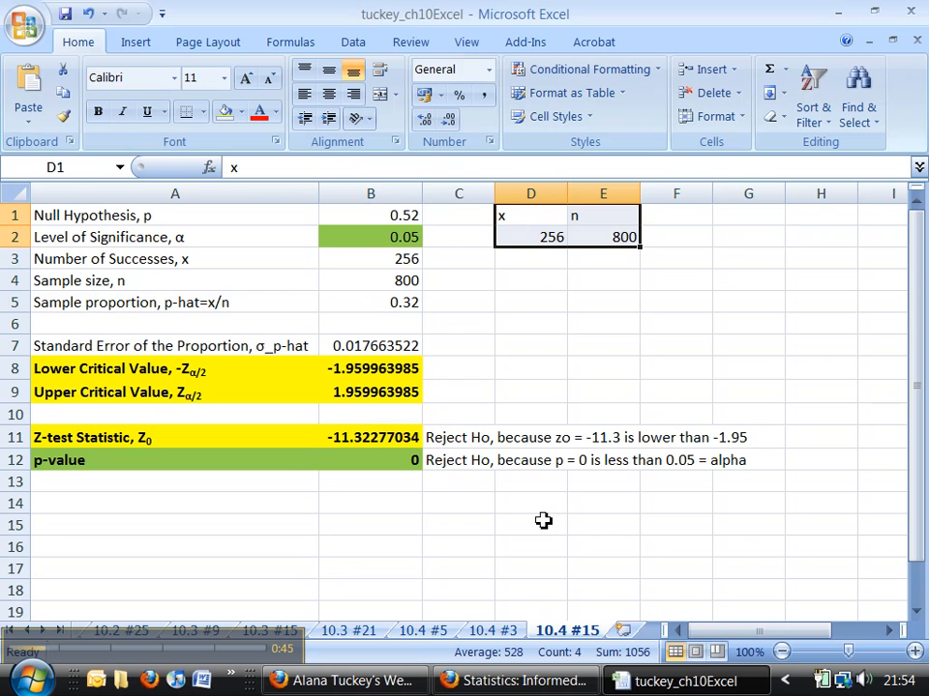
drag(543, 212, 593, 234)
click(578, 218)
click(537, 236)
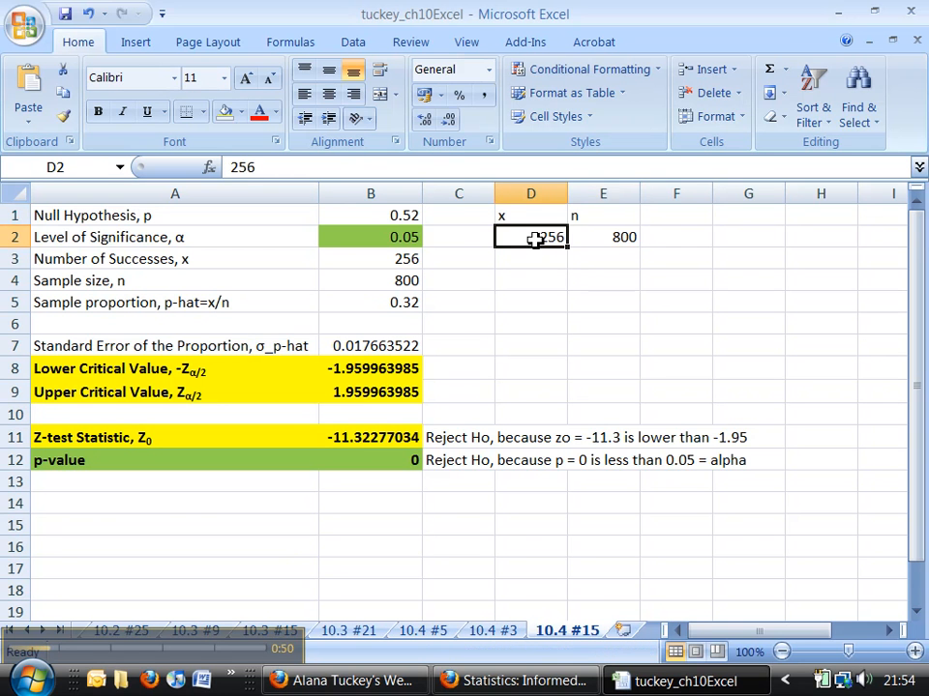
click(596, 237)
drag(548, 214, 578, 233)
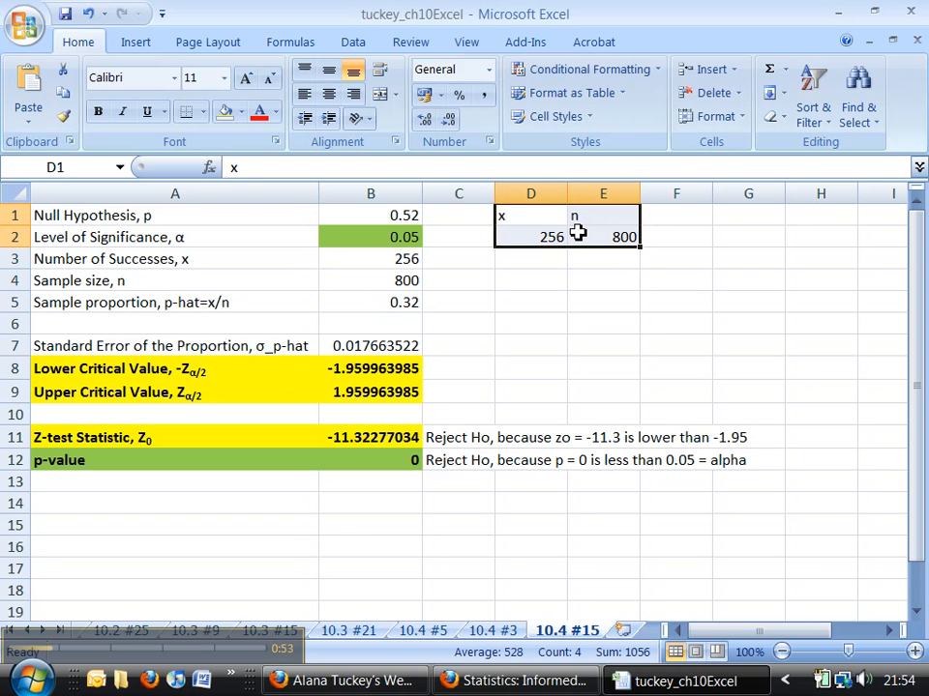
click(516, 45)
click(73, 83)
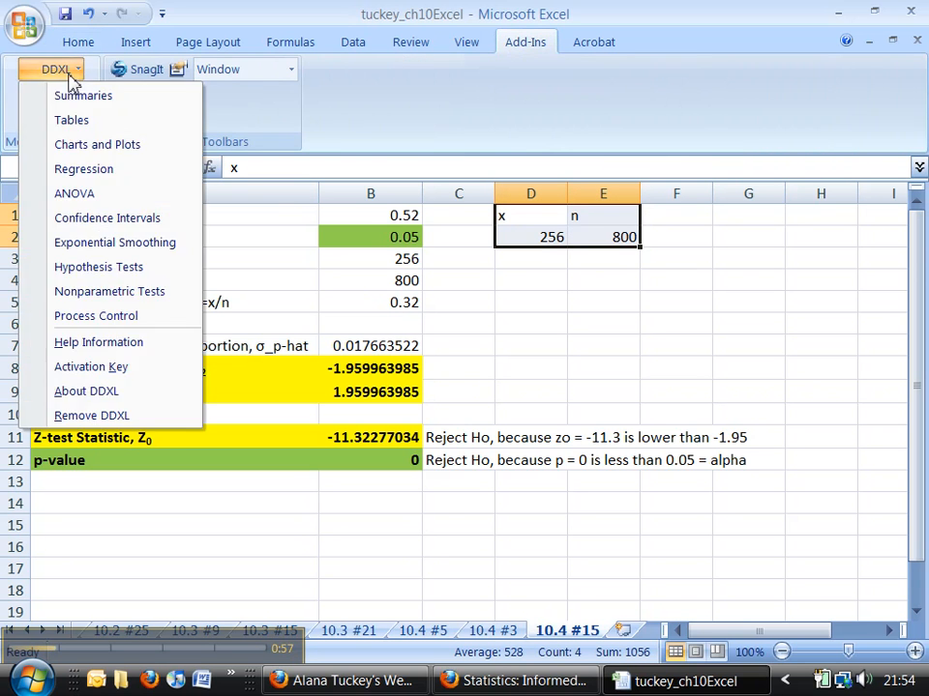
click(90, 270)
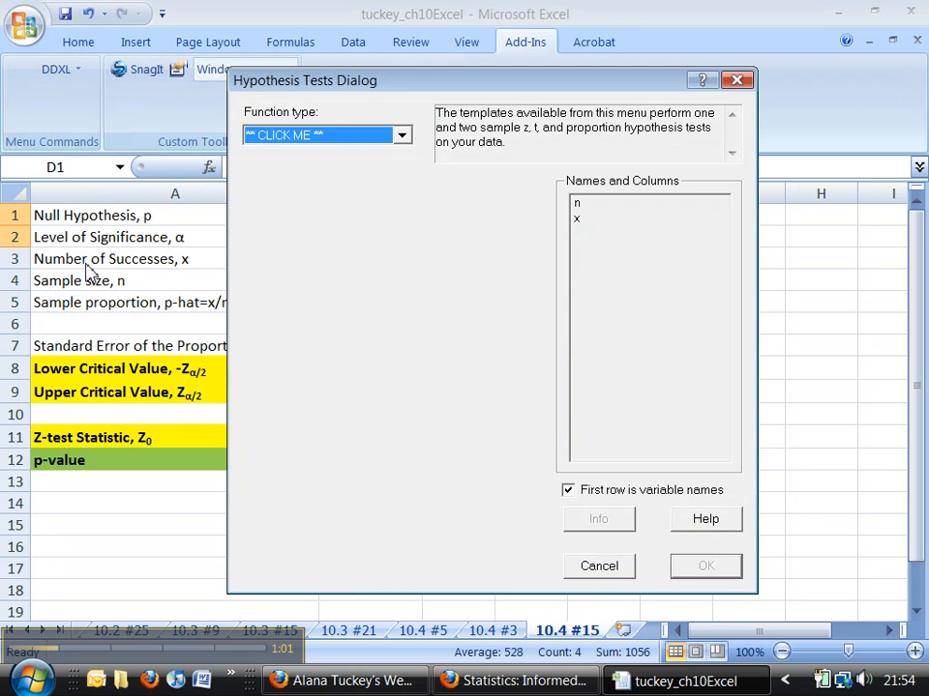
click(400, 135)
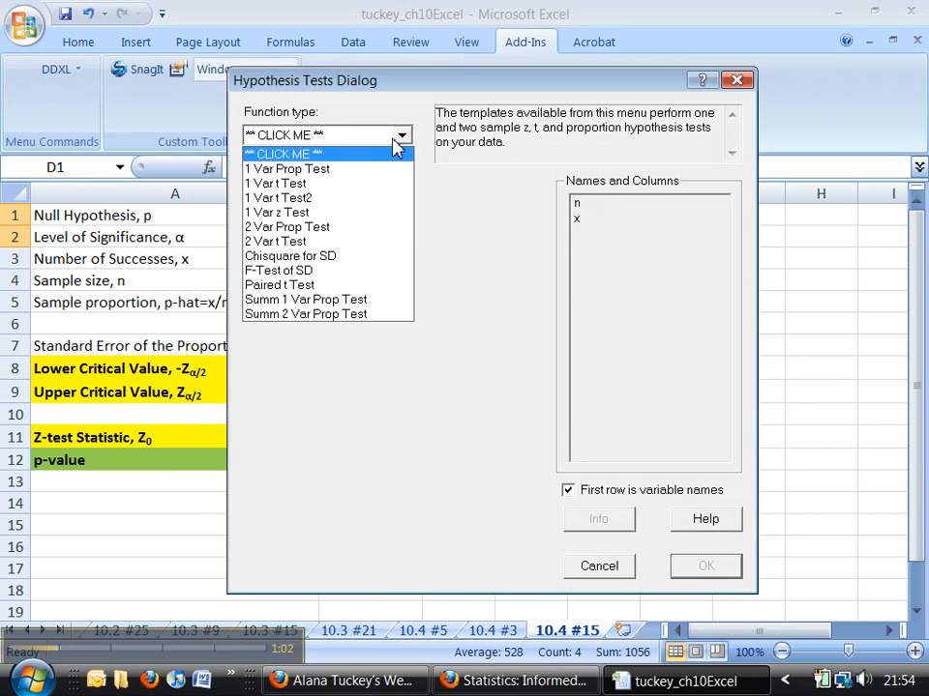
click(301, 300)
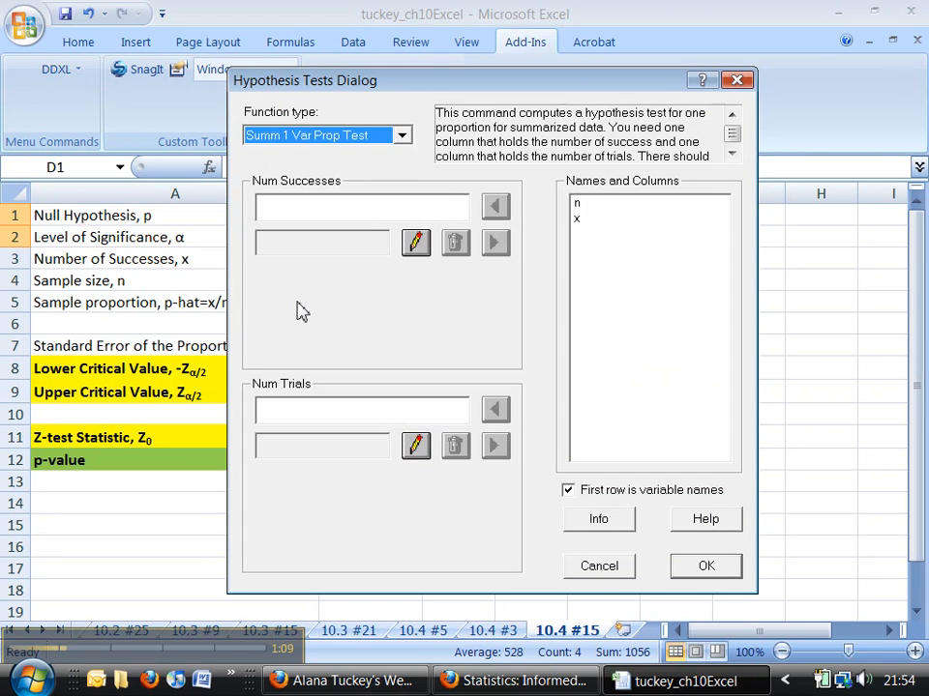
- Assign x as the number of successes and n as the number of trials, and accept the test setup
click(579, 218)
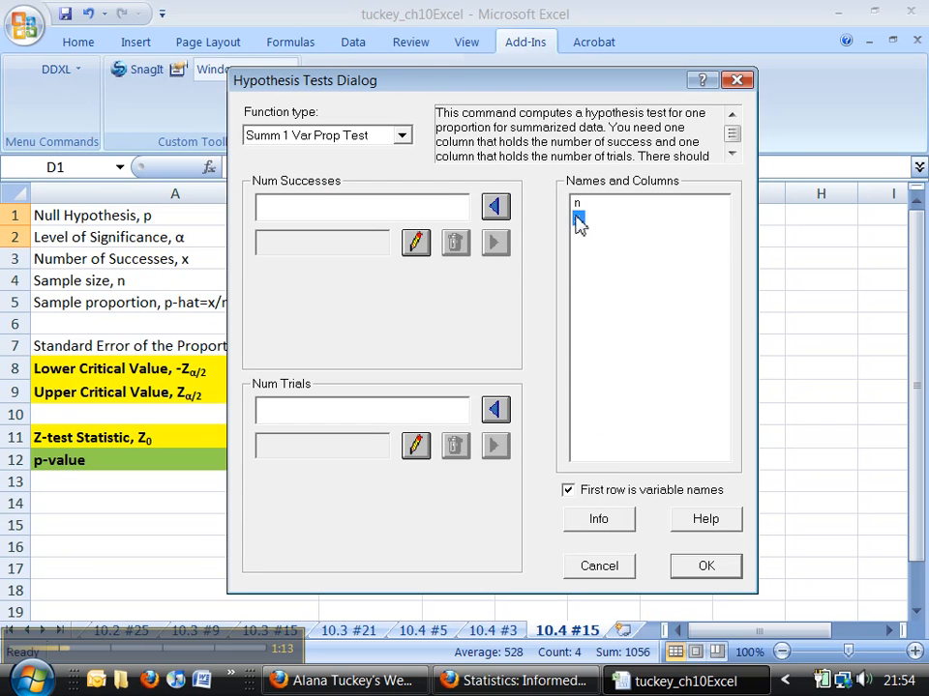
click(491, 208)
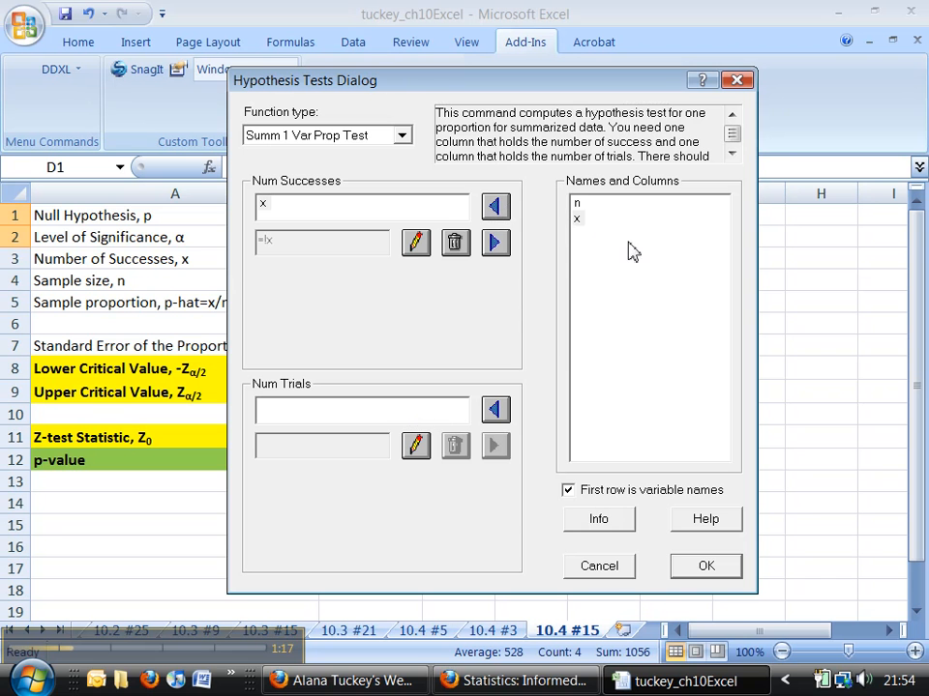
click(495, 412)
click(706, 569)
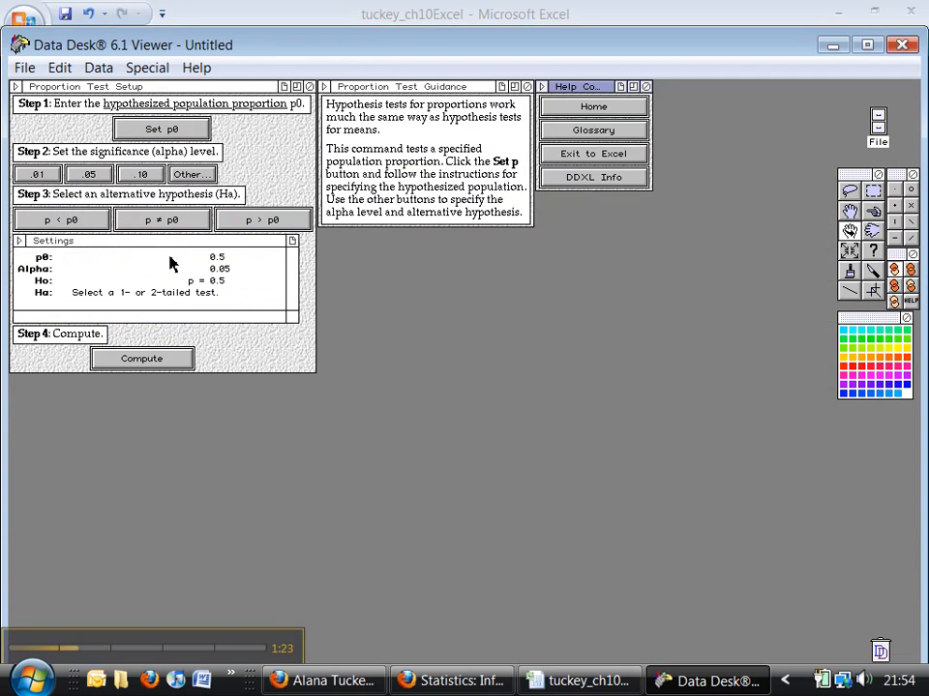
- Compute the proportion test with p0 set to 0.52 and the two-tailed alternative p ≠ p0, consulting textbook problem 15
click(158, 132)
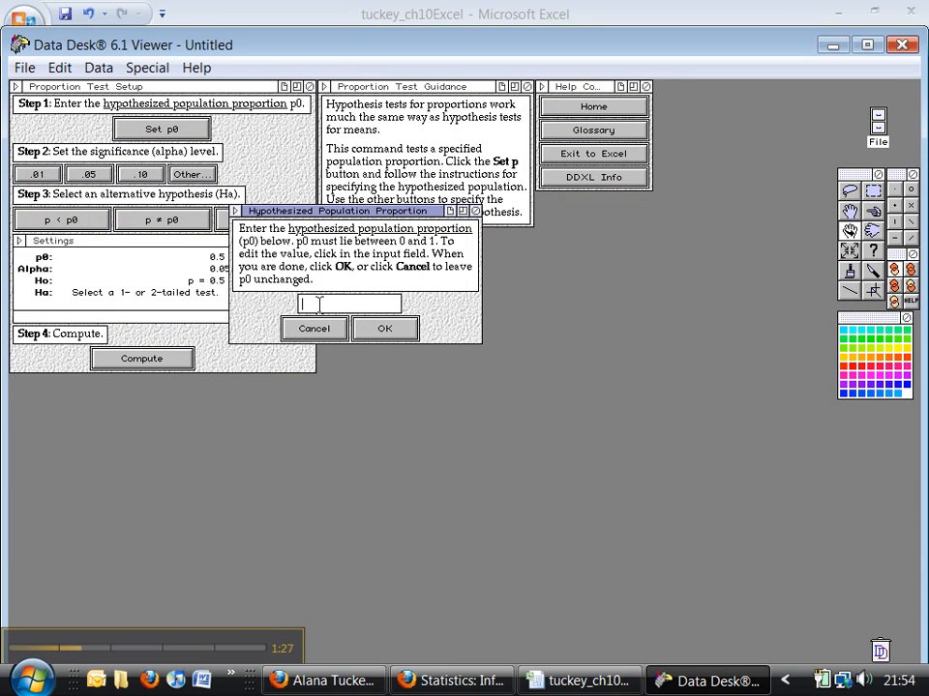
click(383, 330)
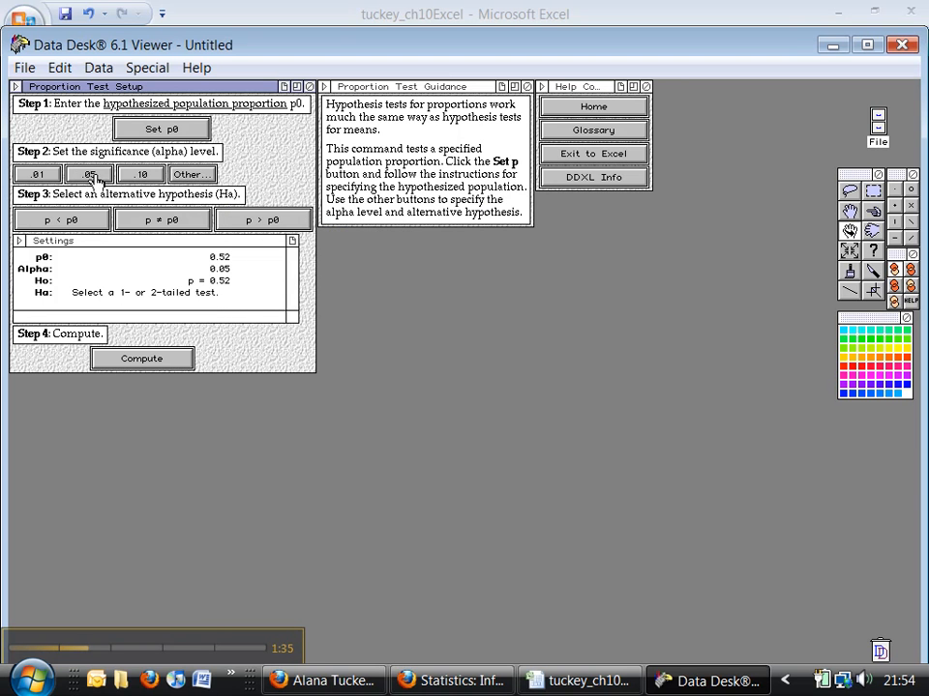
click(446, 681)
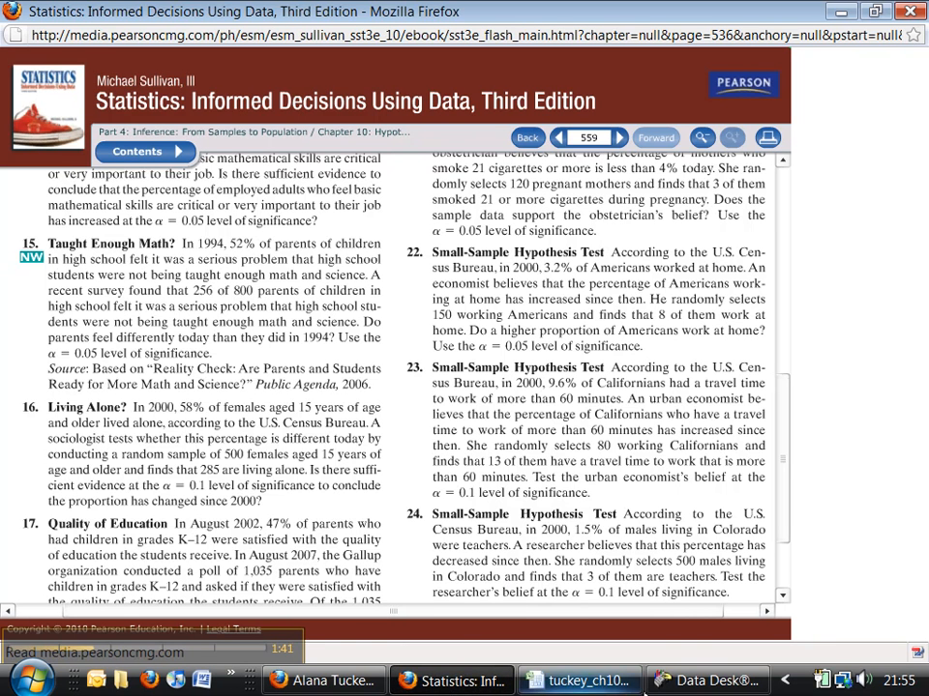
click(708, 681)
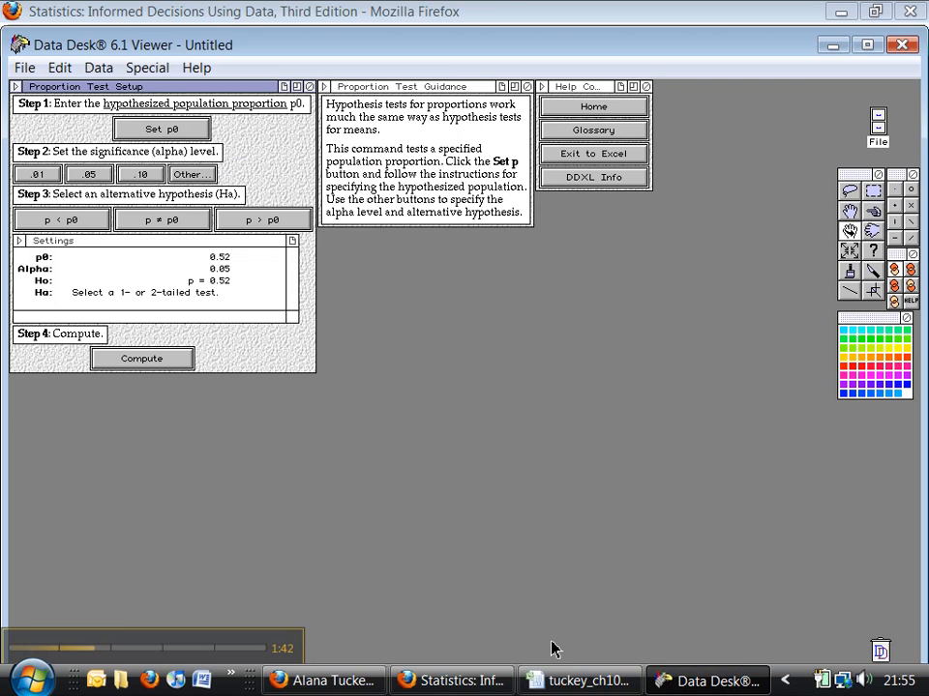
click(170, 221)
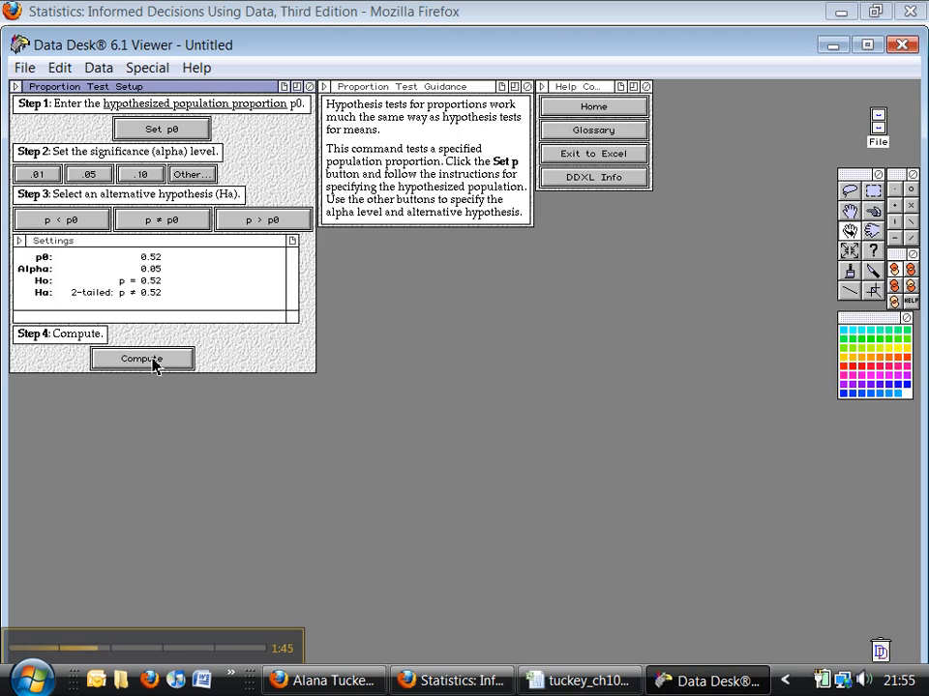
click(152, 360)
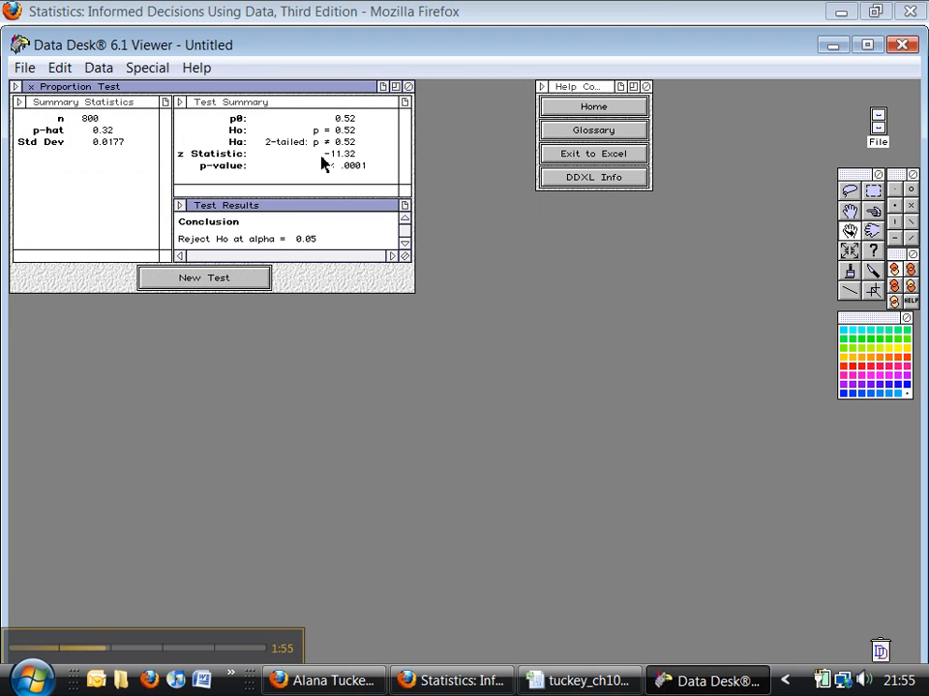
- Copy the test's conclusion table in picture form and paste it into the Excel sheet at cell F1
click(60, 68)
click(91, 143)
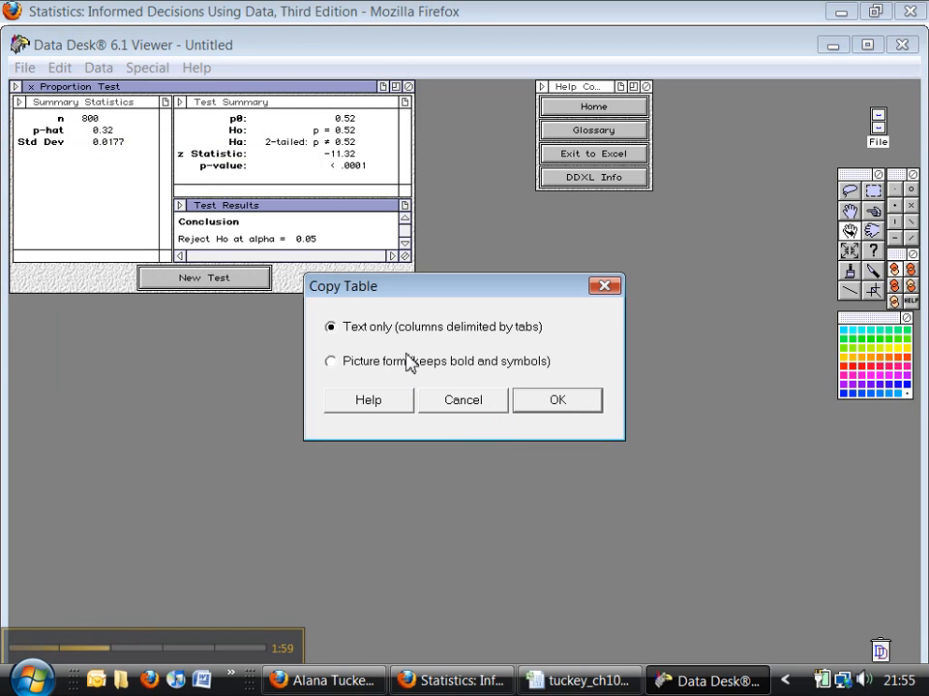
click(345, 365)
click(552, 410)
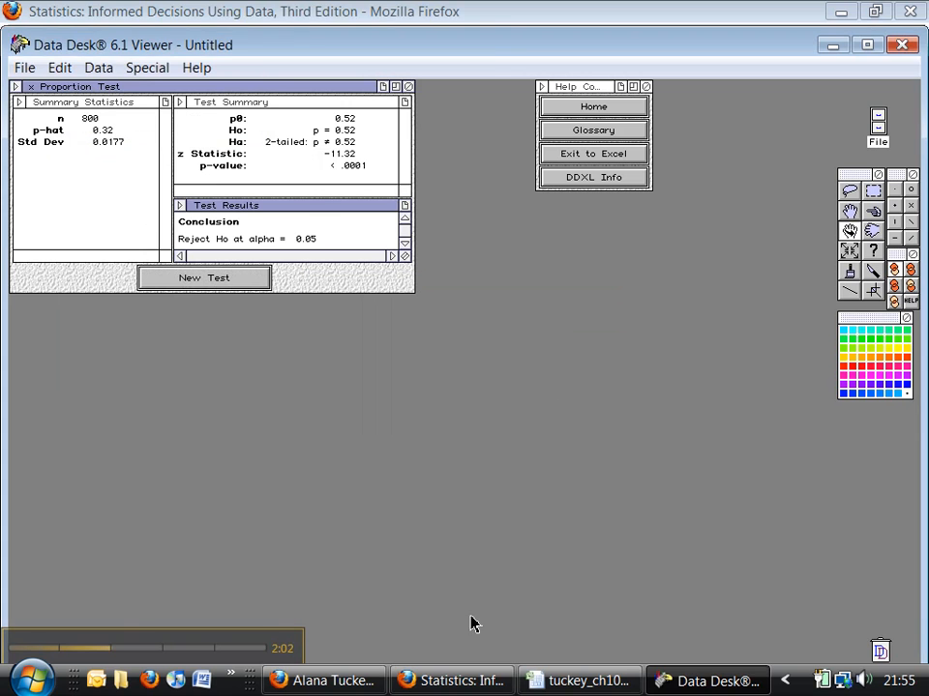
click(580, 679)
click(676, 221)
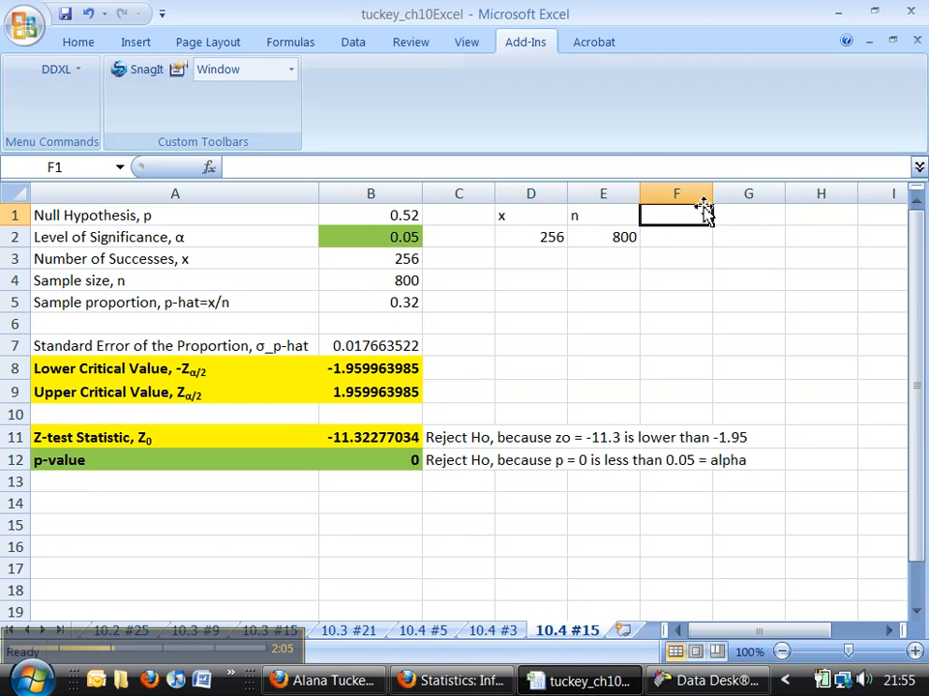
key(ctrl+v)
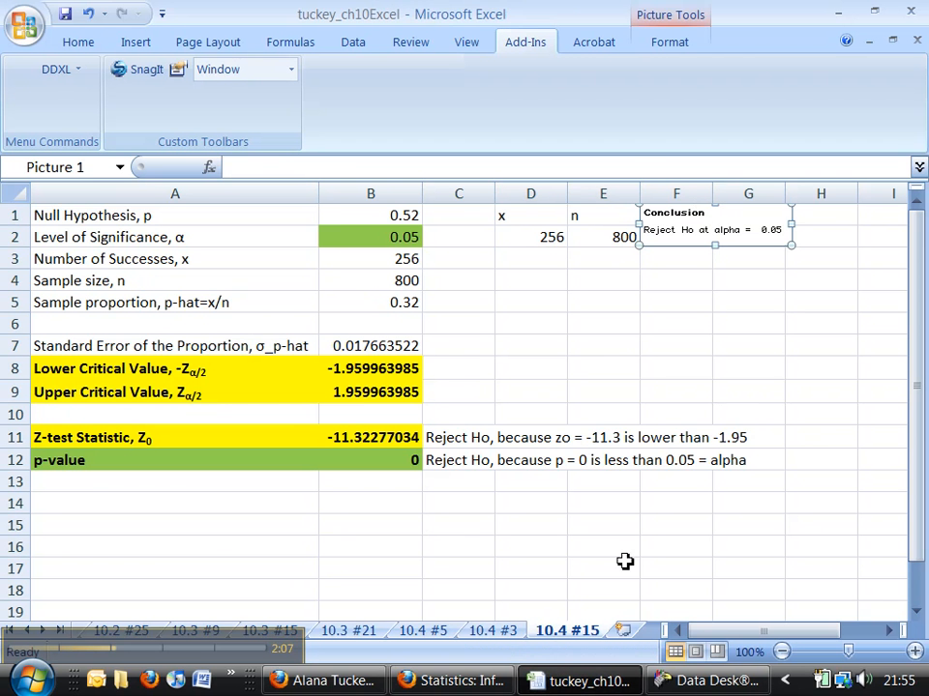
- Copy the whole Proportion Test window from Data Desk and paste it into the Excel sheet at cell F4
click(714, 681)
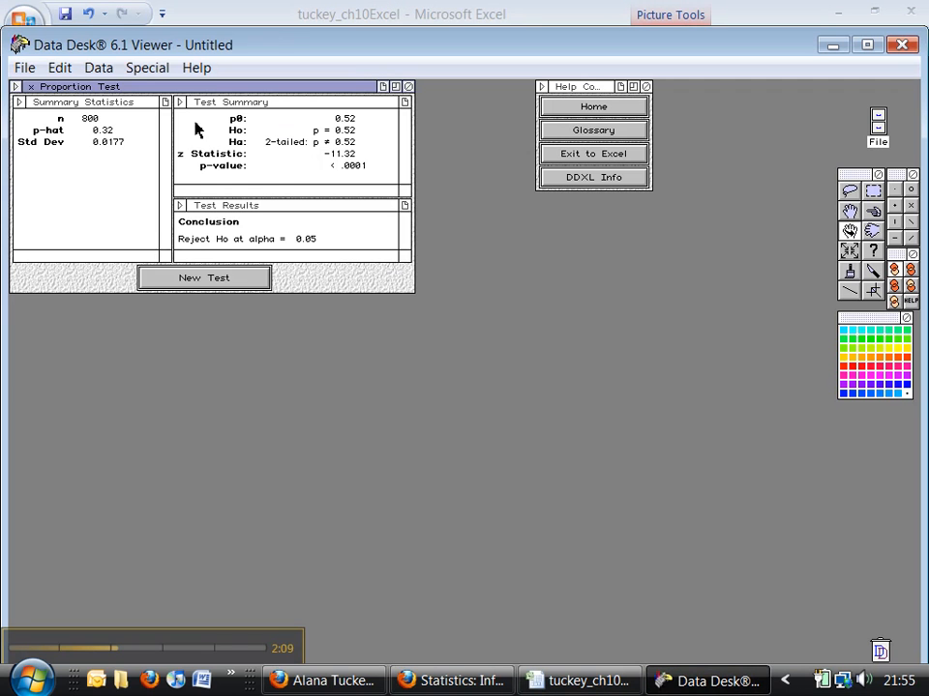
click(59, 68)
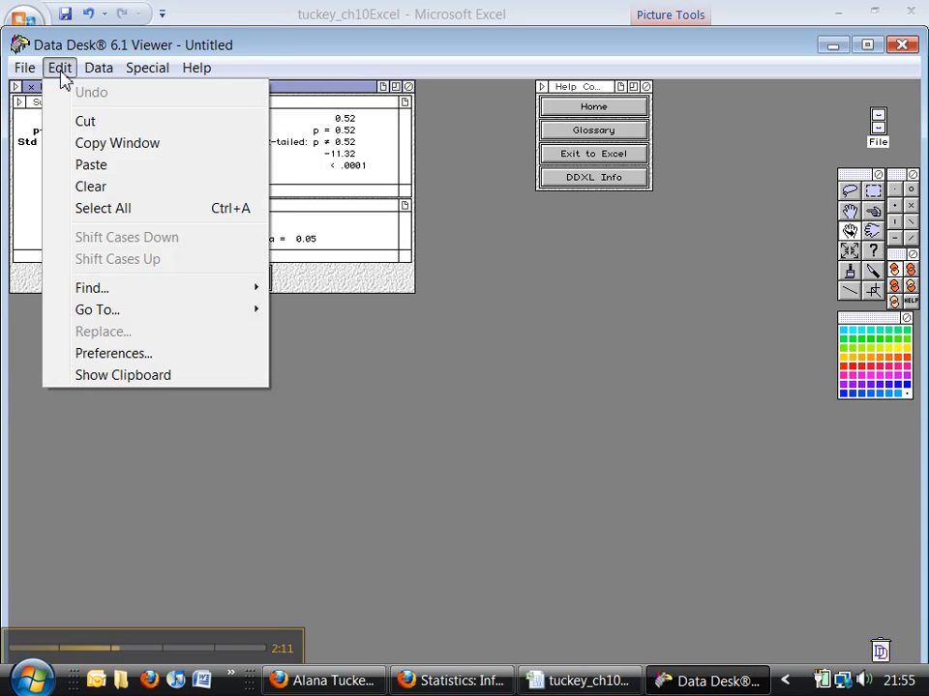
click(76, 143)
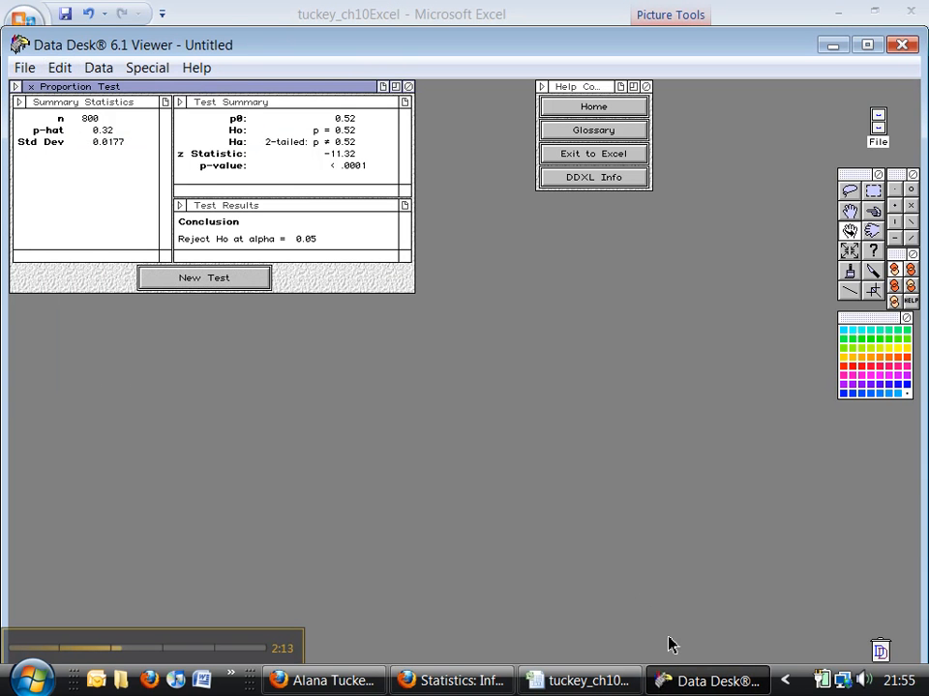
click(611, 679)
click(677, 277)
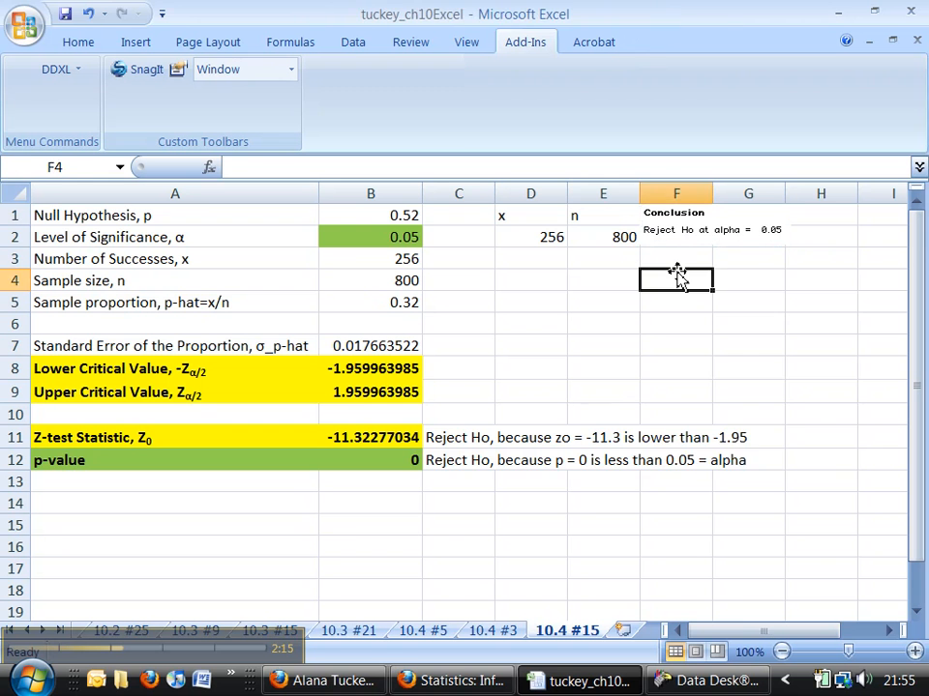
key(ctrl+v)
- Move the full results picture up to row 1 over the conclusion picture, and check it against the worksheet calculations
drag(674, 224, 677, 228)
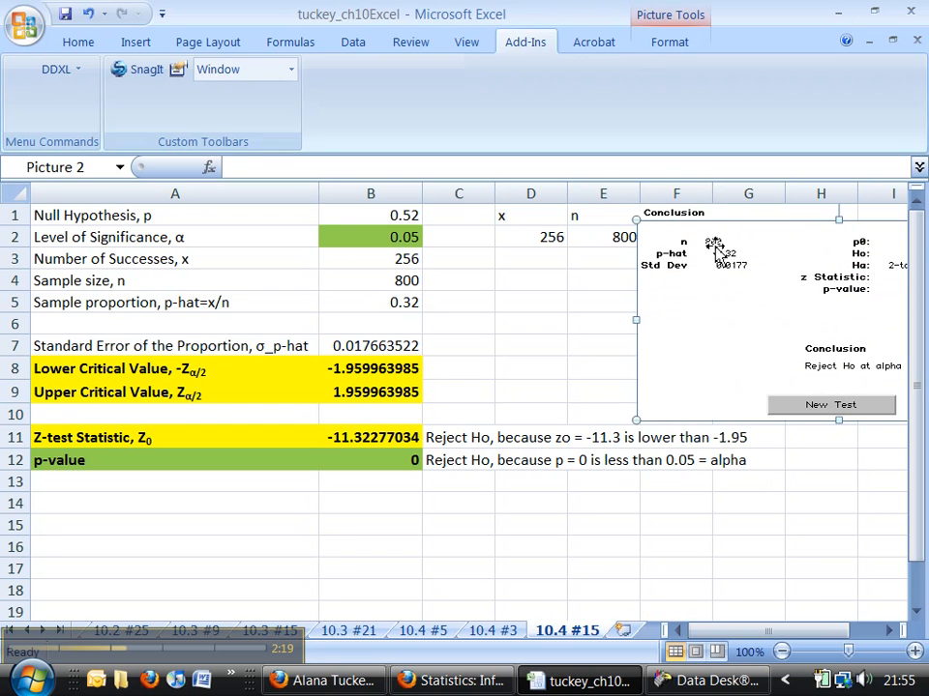
drag(715, 219, 717, 215)
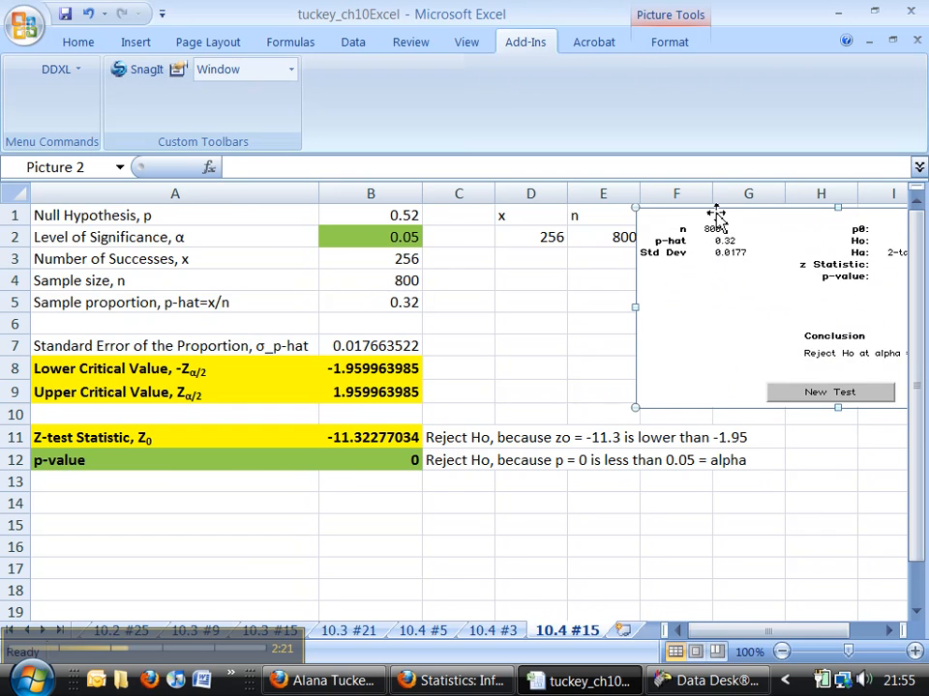
drag(748, 637, 818, 638)
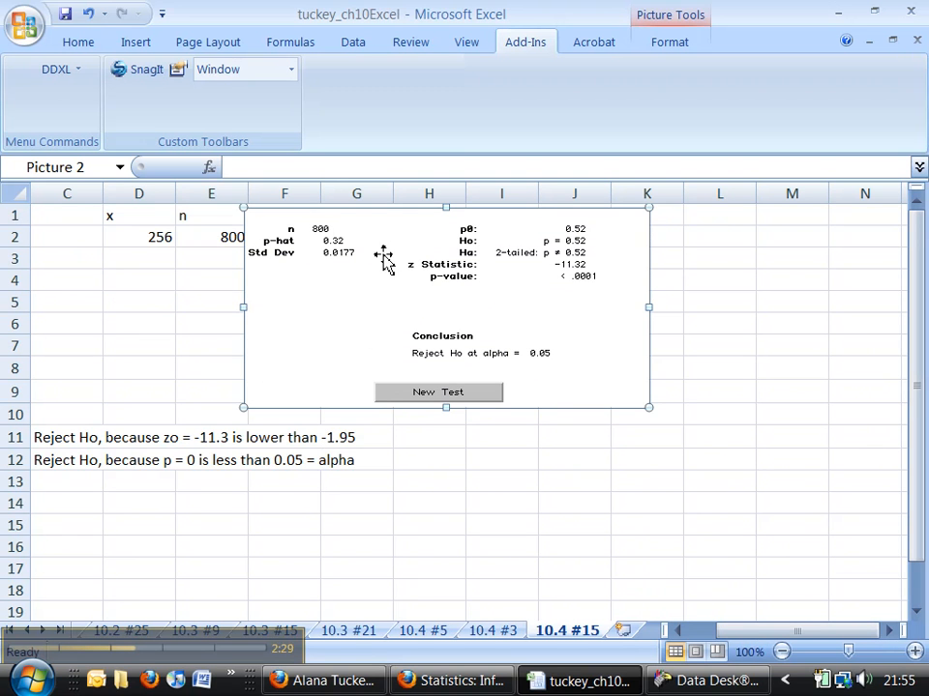
click(190, 327)
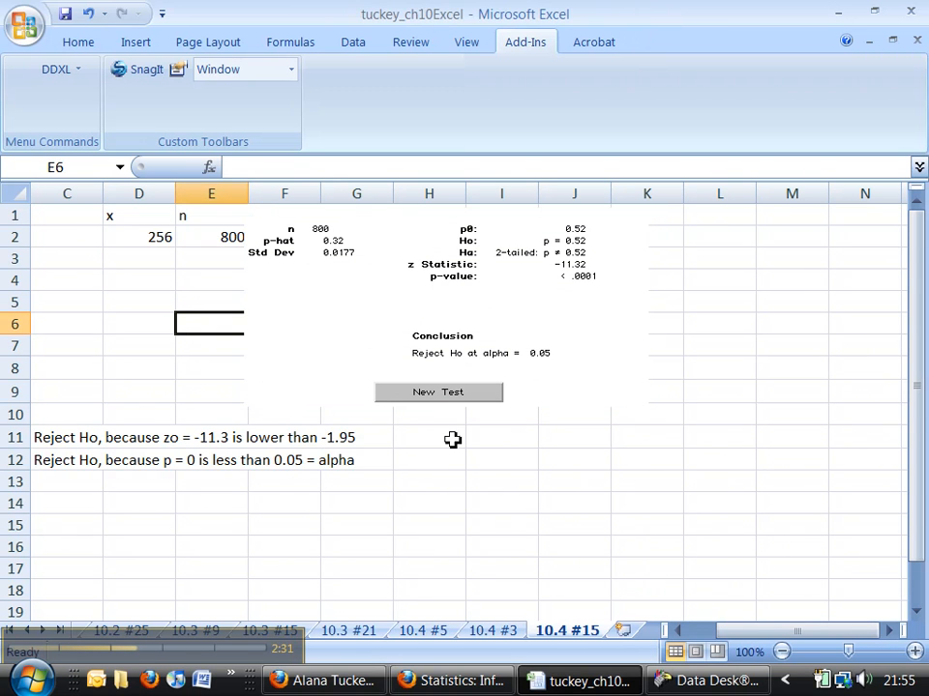
key(Left)
key(Left)
key(Left)
key(Left)
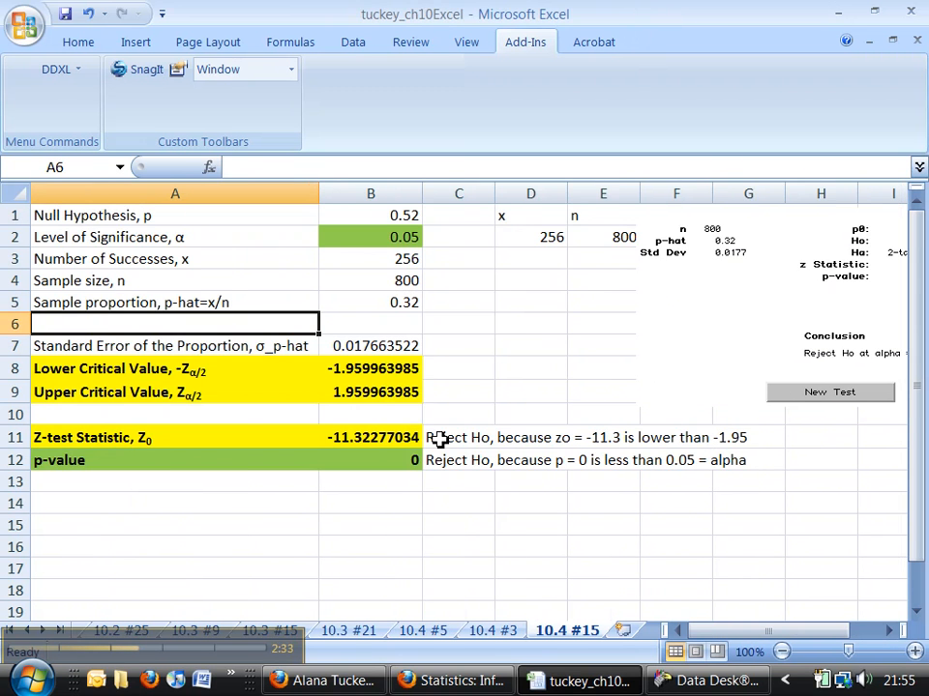
- Switch to StatCrunch in Firefox and open a one-sample proportion test with summary data
click(447, 682)
click(358, 682)
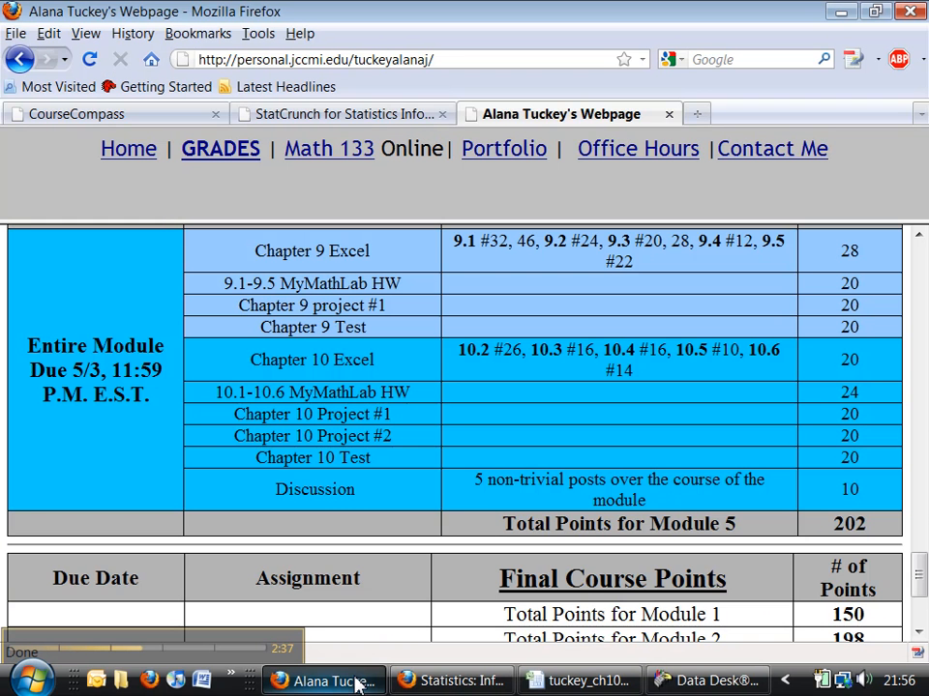
click(370, 114)
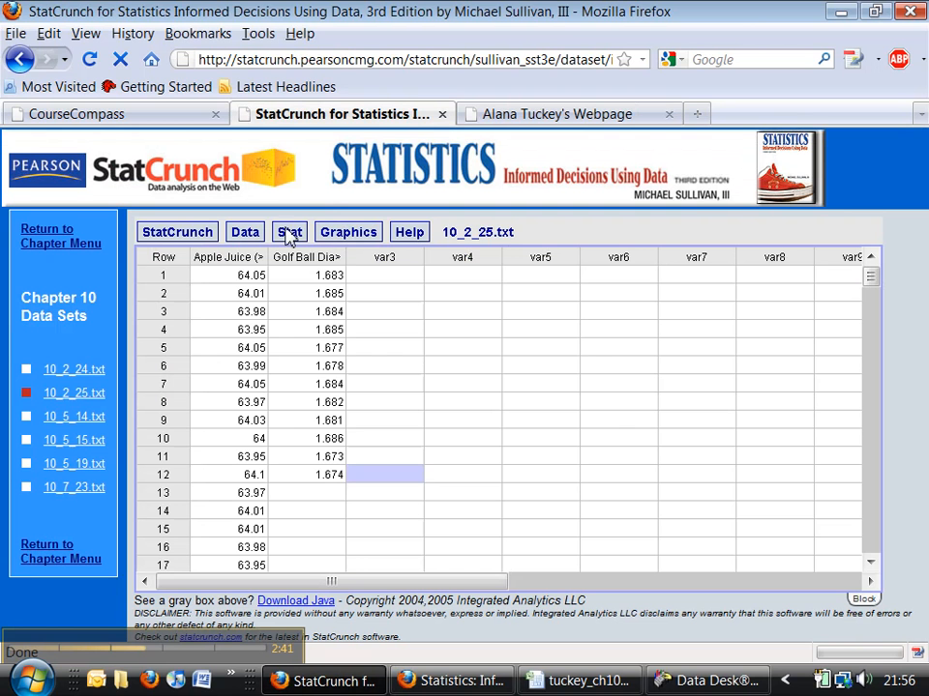
click(288, 236)
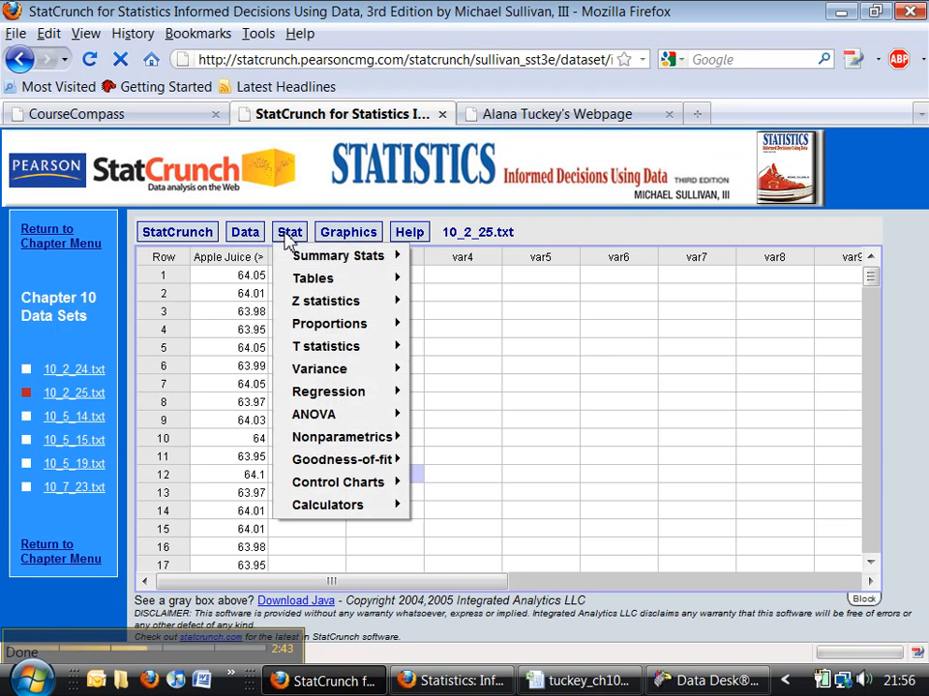
mouse_move(304, 306)
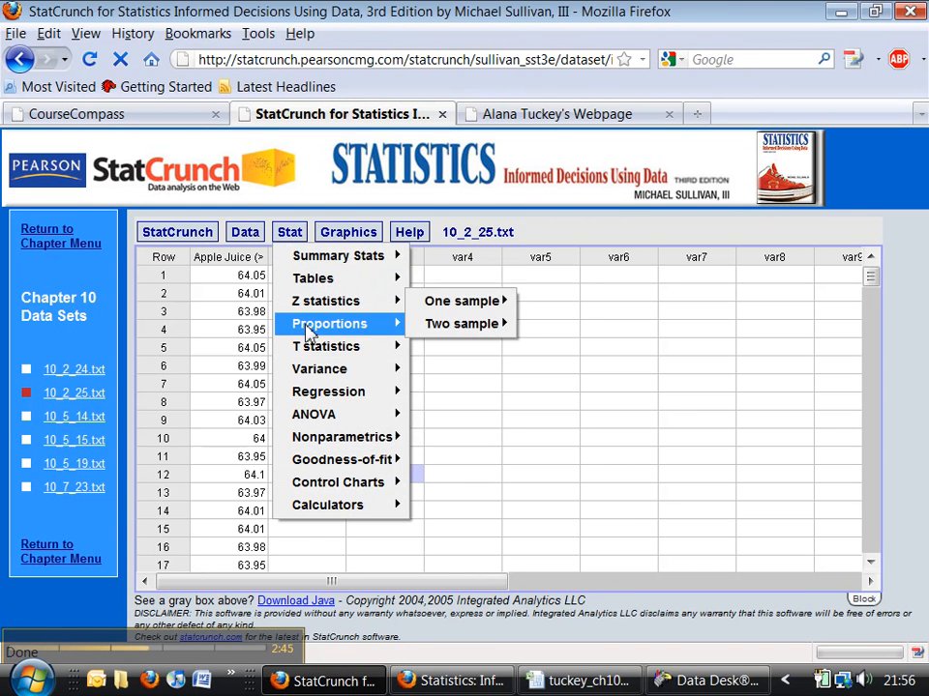
mouse_move(441, 327)
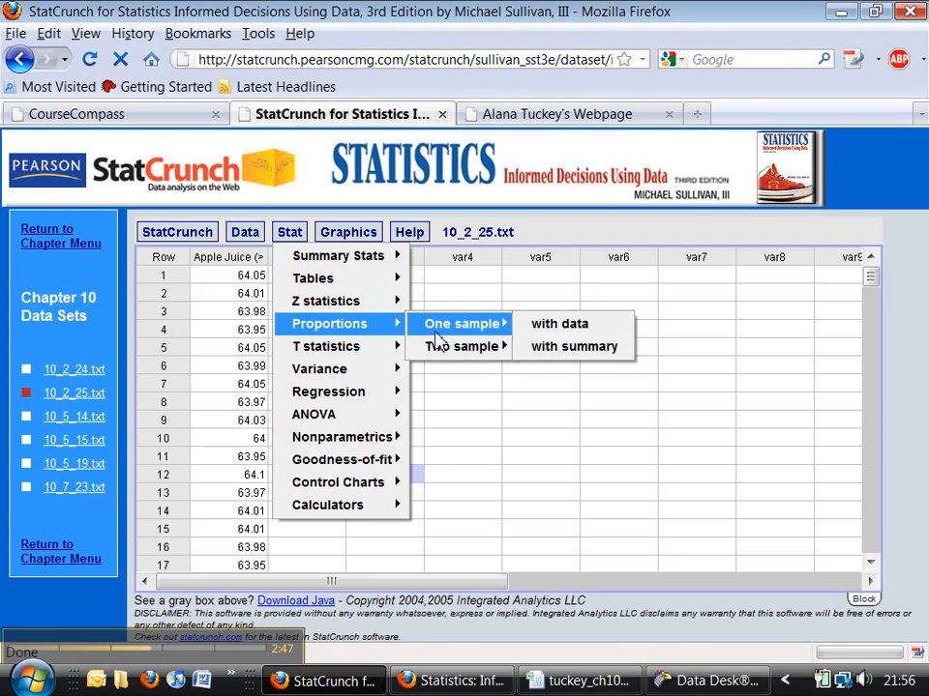
click(562, 356)
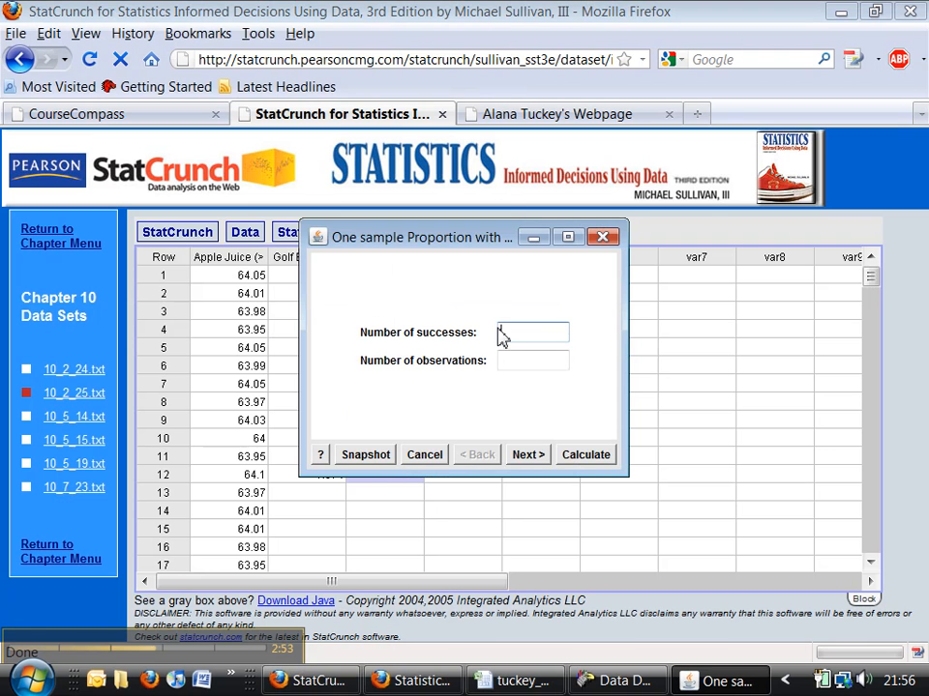
- Calculate the StatCrunch hypothesis test with 256 successes, 800 observations, null proportion 0.52 and the ≠ alternative
text(256)
key(Tab)
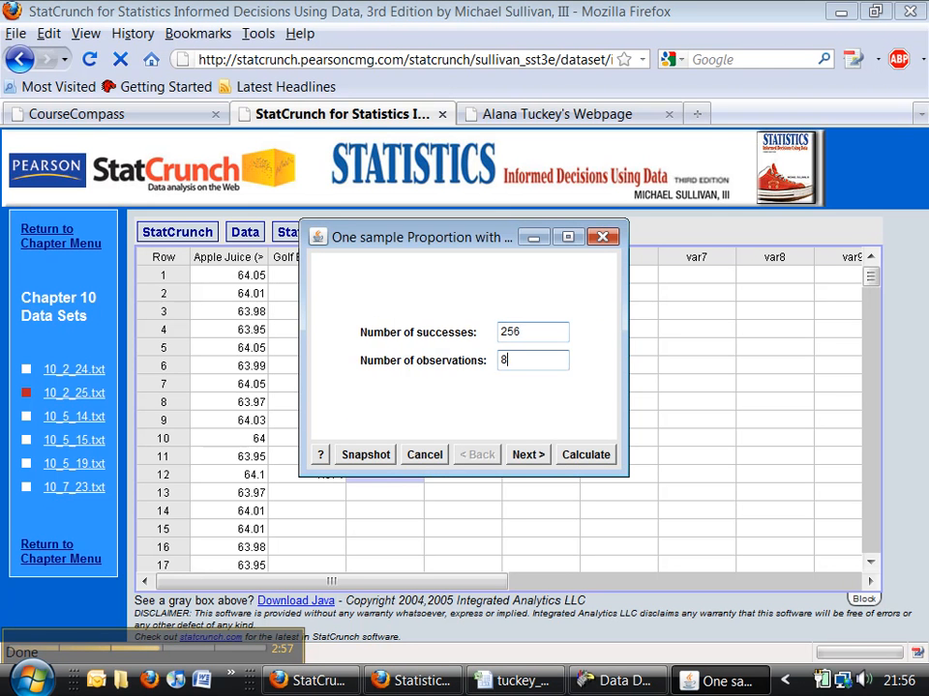
click(539, 456)
click(488, 305)
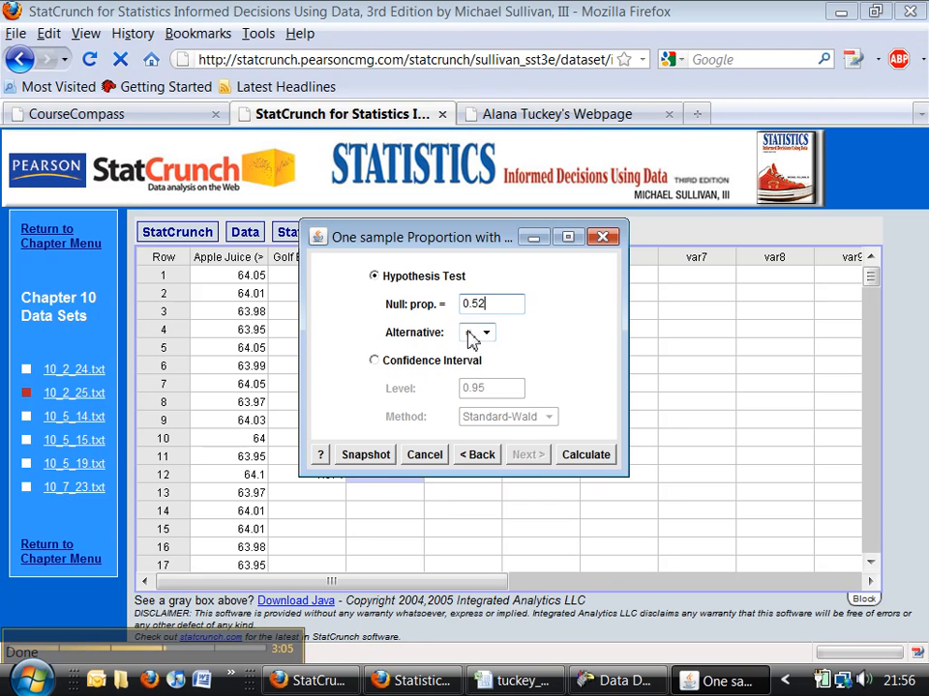
click(594, 459)
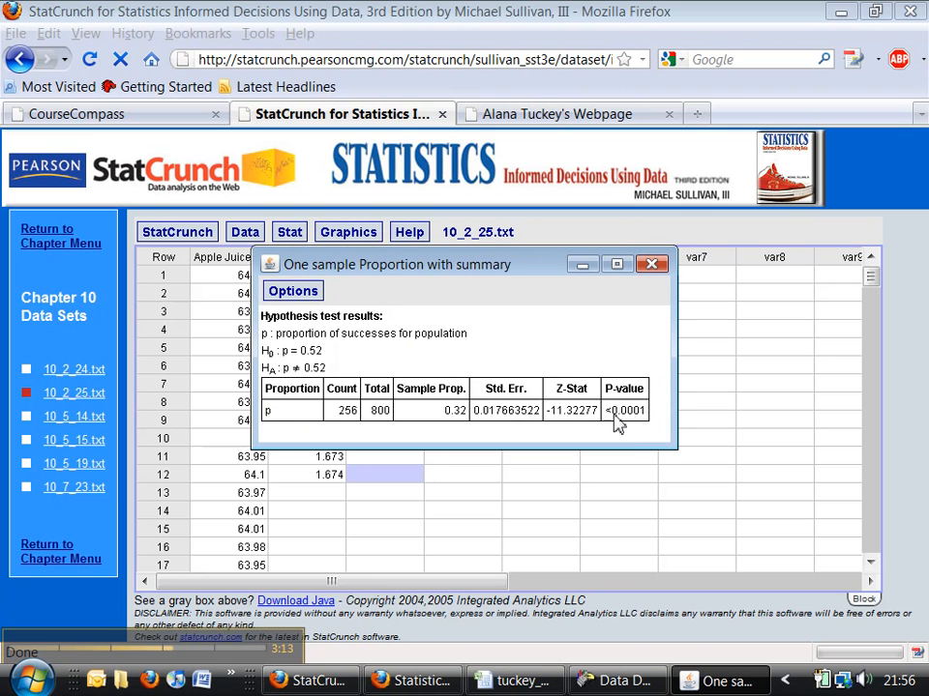
- Copy the StatCrunch test results and paste them into the Excel sheet 10.4 #15 at cell A14
click(302, 293)
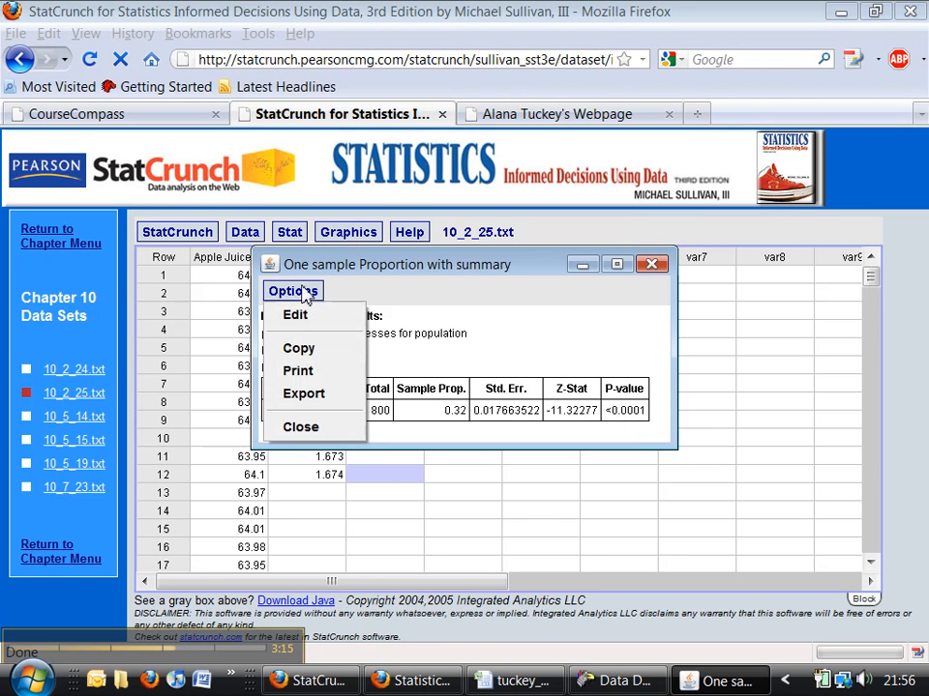
click(303, 349)
click(495, 679)
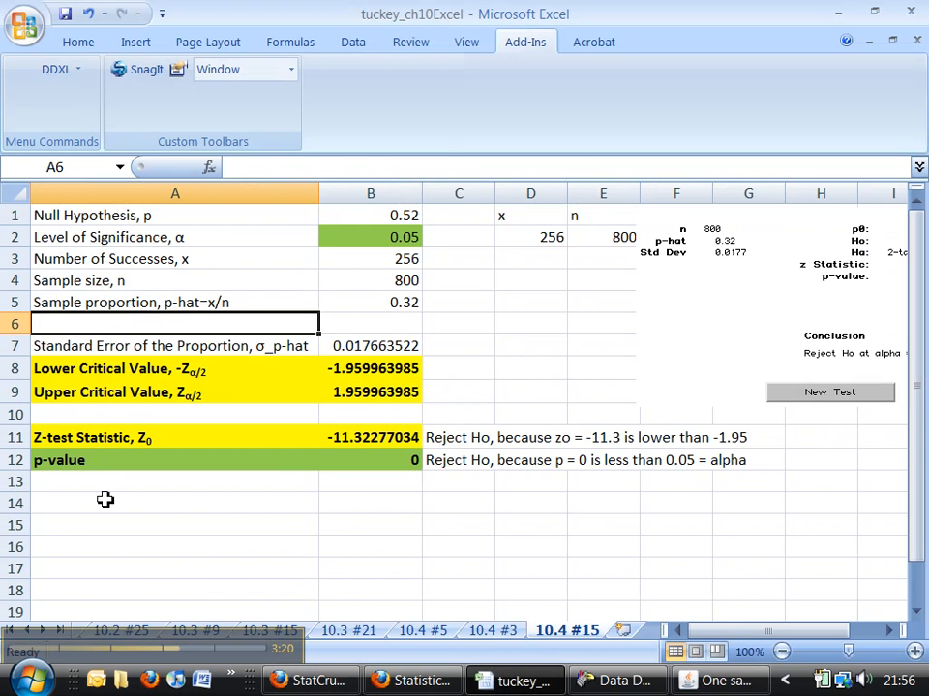
click(104, 501)
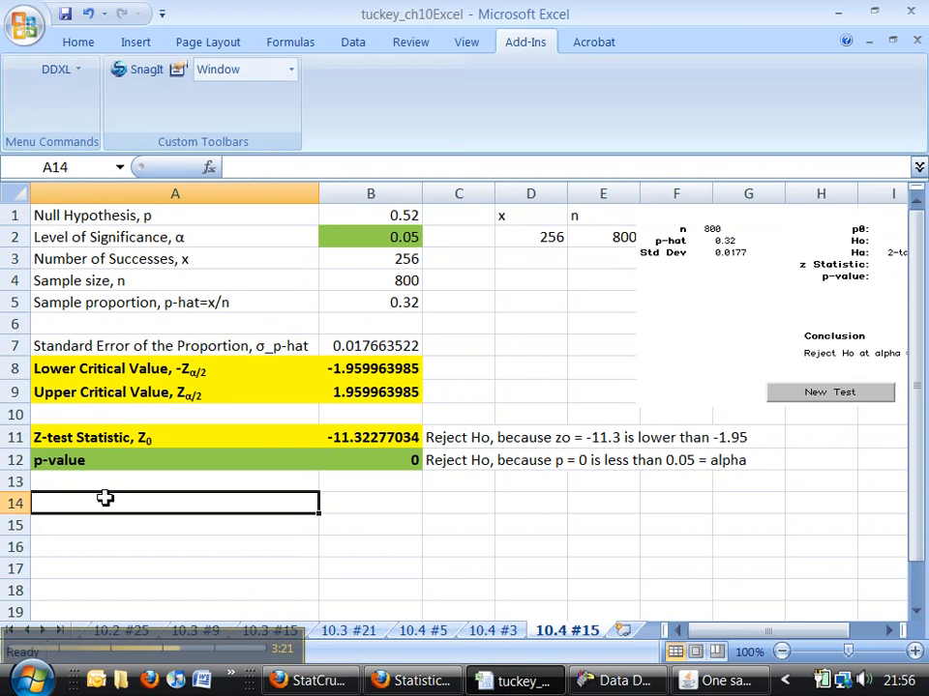
key(ctrl+v)
scroll(227, 513, down, 3)
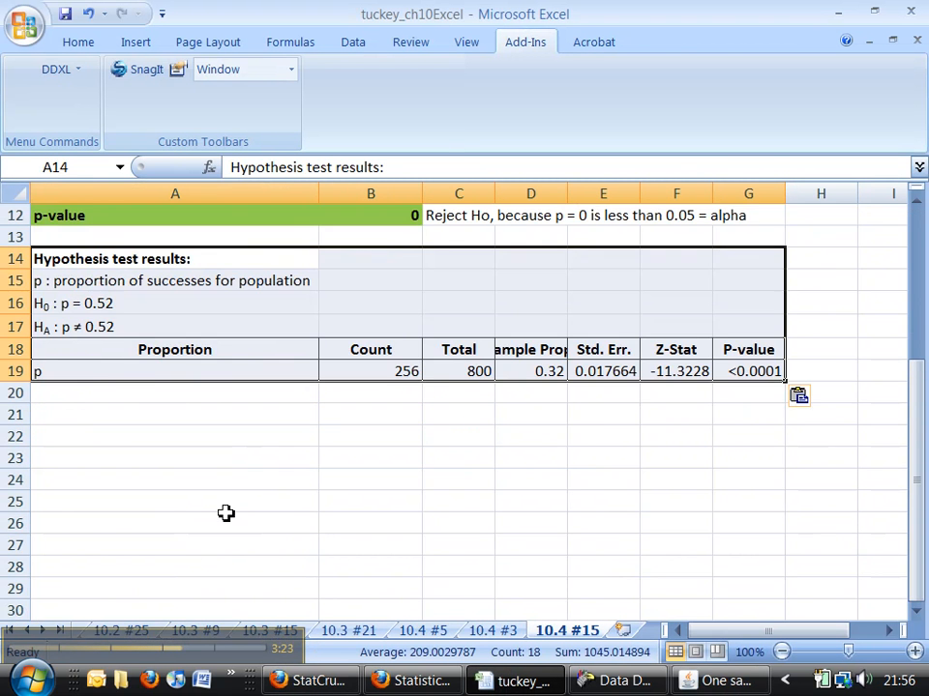
scroll(232, 527, up, 3)
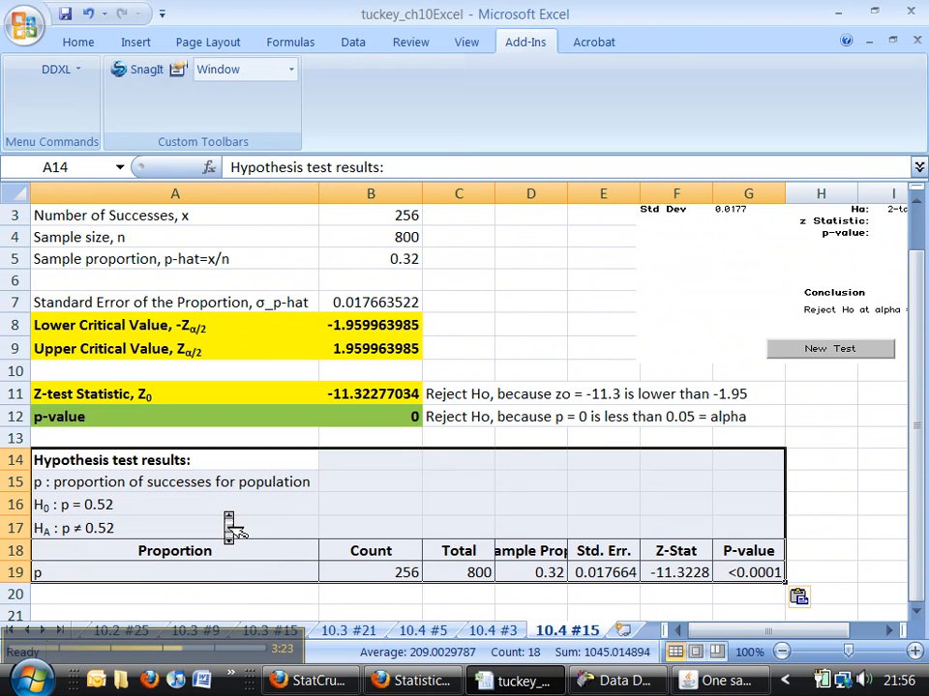
- On sheet 10.4 #5, enter the headings x and n in D1:E1 with the values 78 and 150 beneath them
click(420, 630)
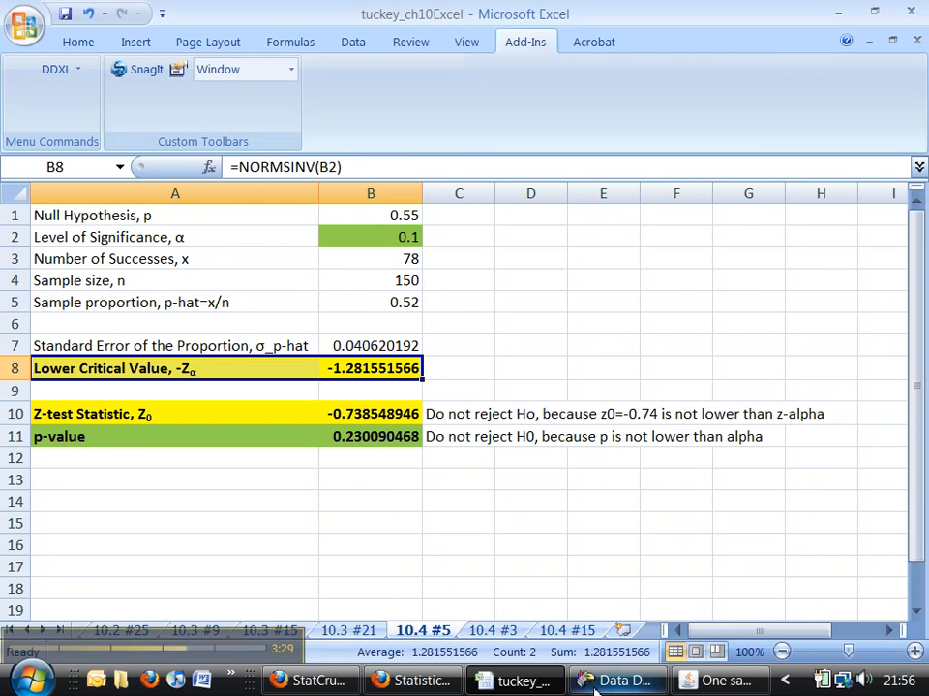
click(512, 214)
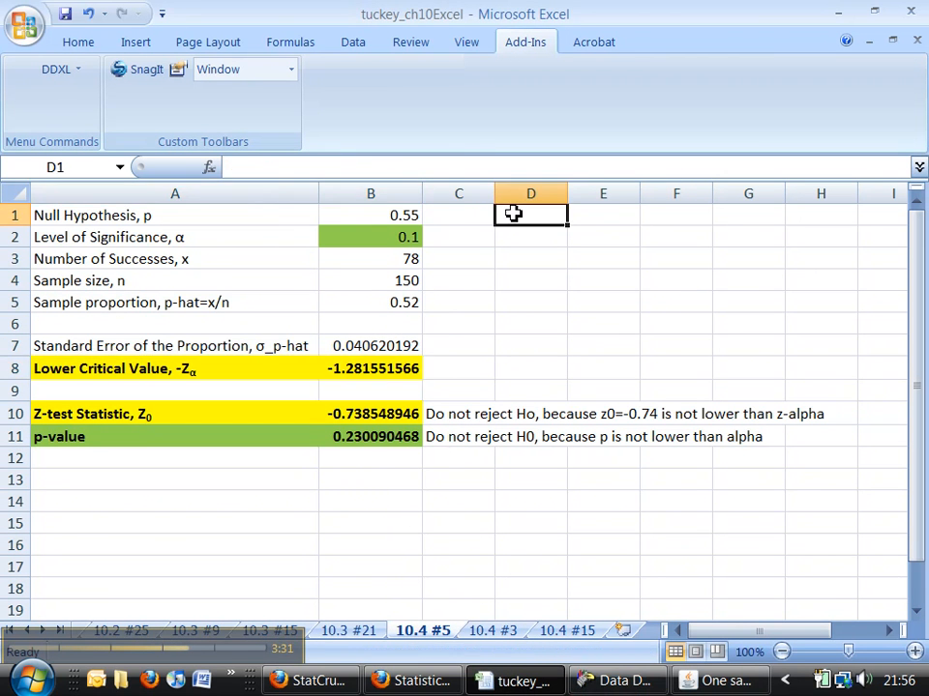
text(x)
text(n)
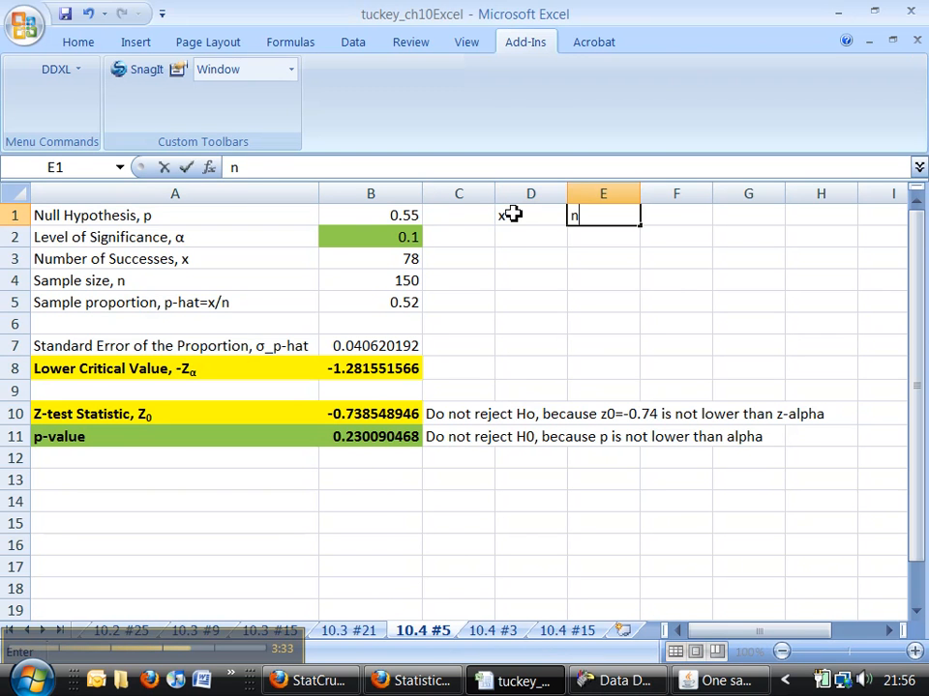
key(Return)
key(Left)
text(78)
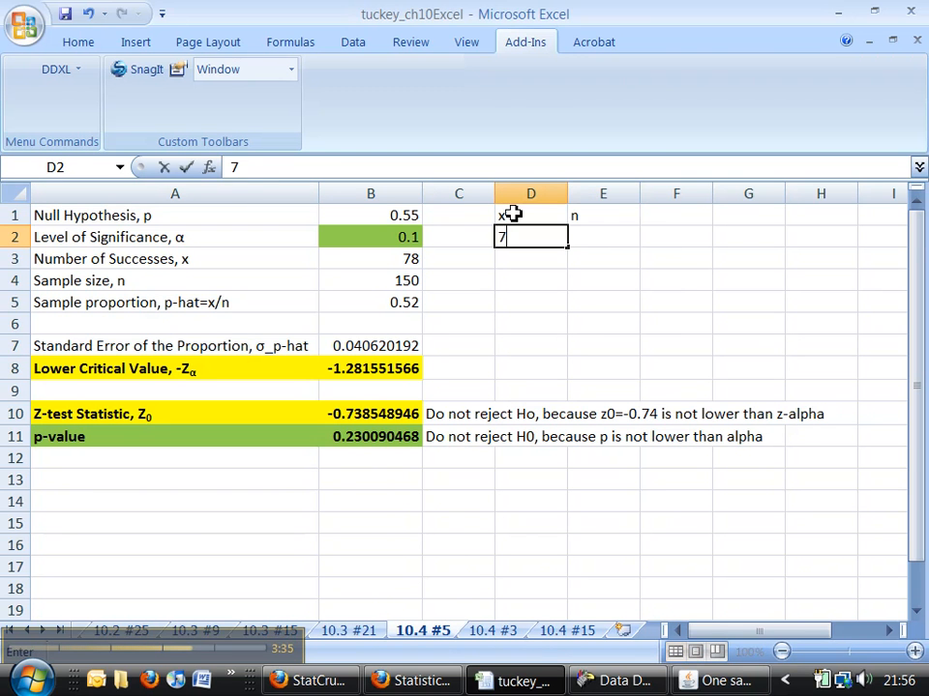
key(Tab)
text(150)
key(Return)
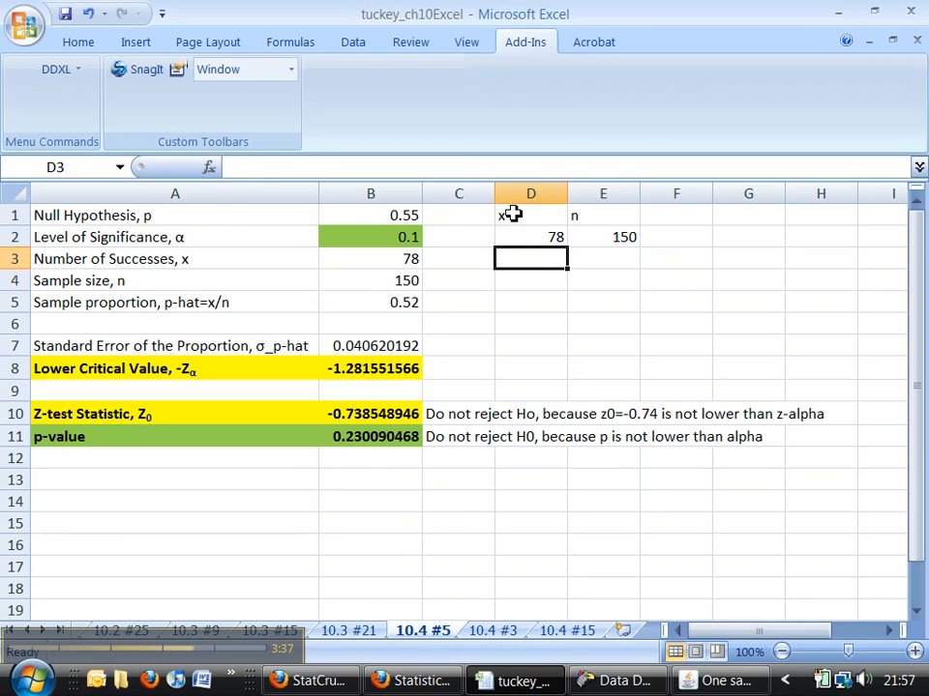
- Select D1:E2 and set up a DDXL hypothesis test of type Summ 1 Var Prop Test
click(64, 76)
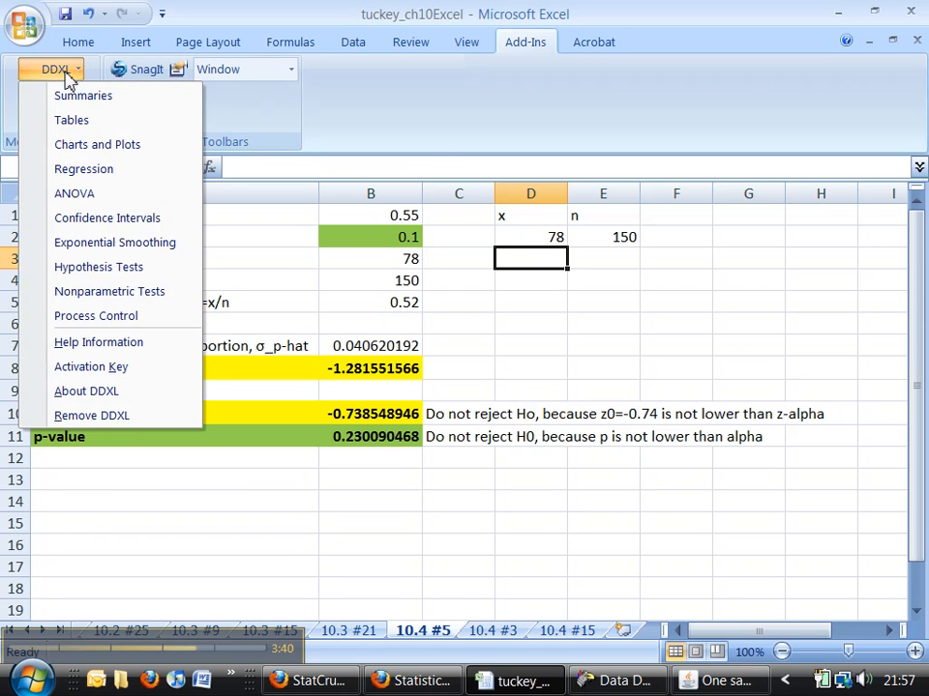
click(537, 195)
drag(534, 213, 611, 243)
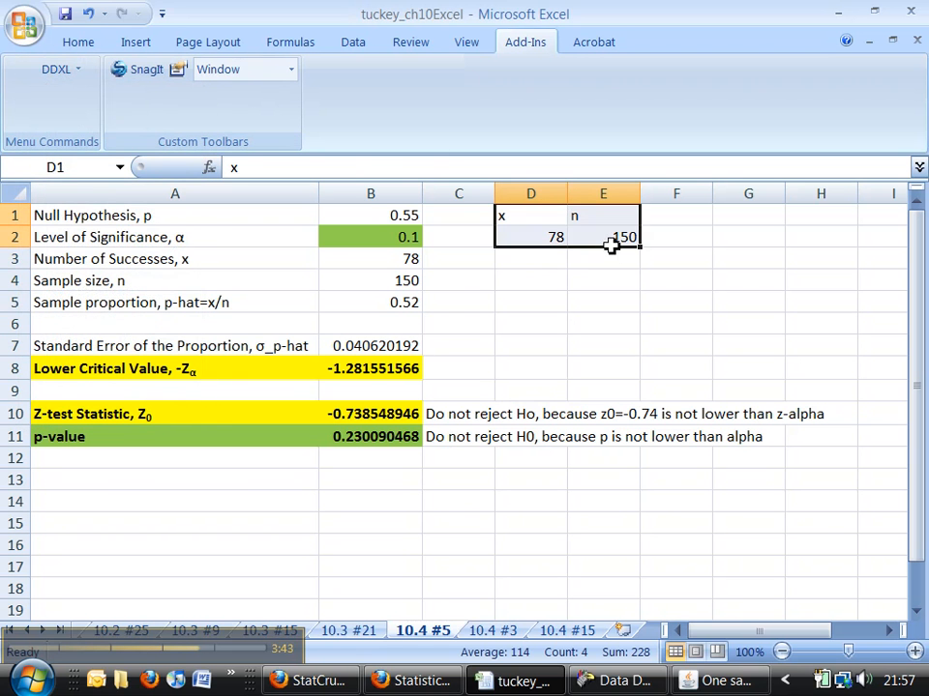
click(51, 76)
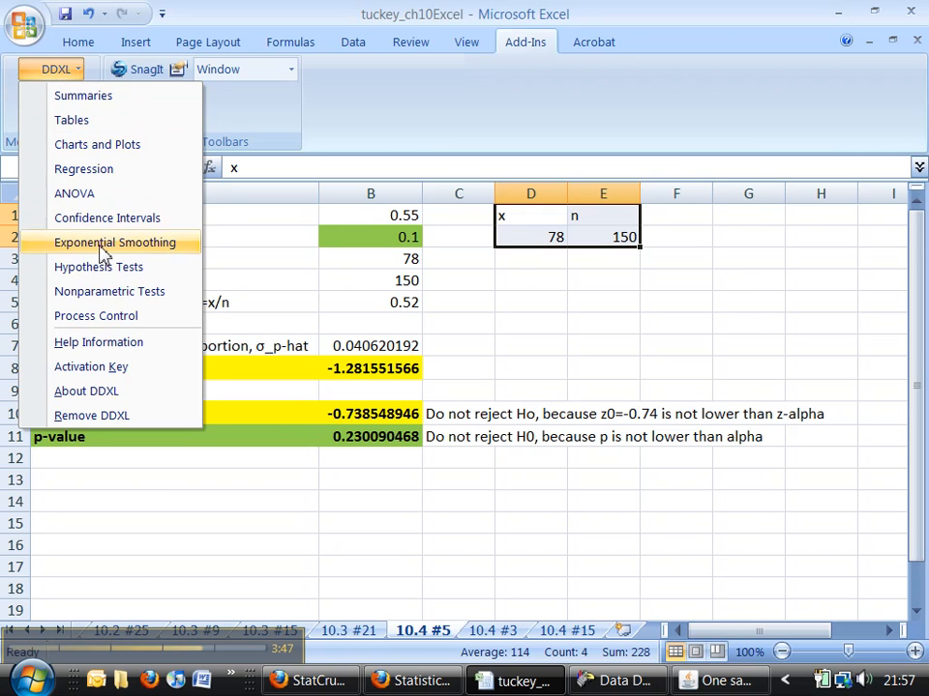
click(100, 267)
click(337, 139)
click(324, 302)
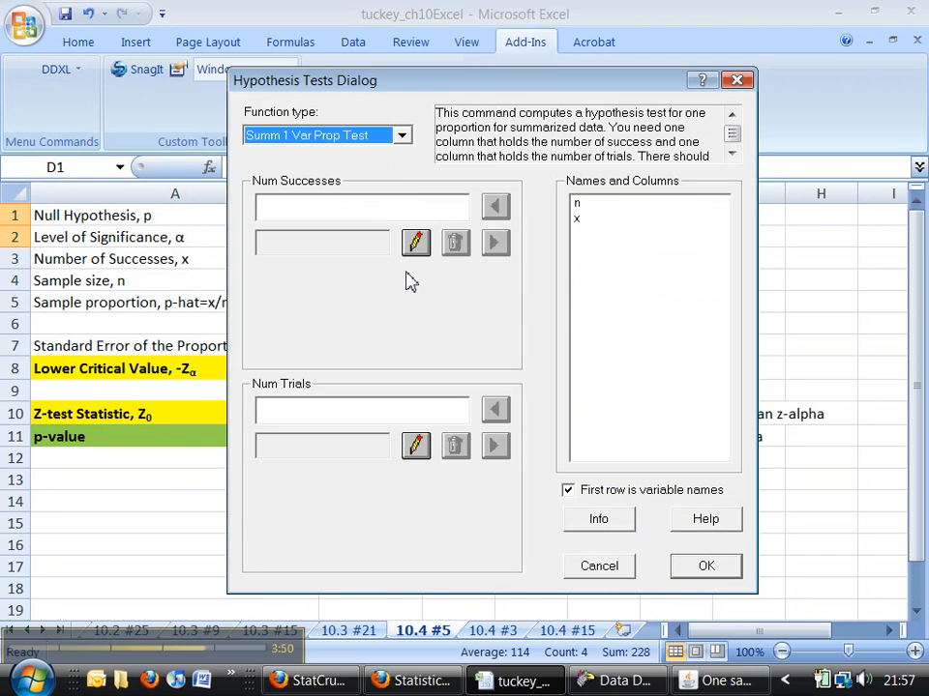
- Assign x as the number of successes and n as the number of trials, and run the test setup
click(577, 218)
click(496, 206)
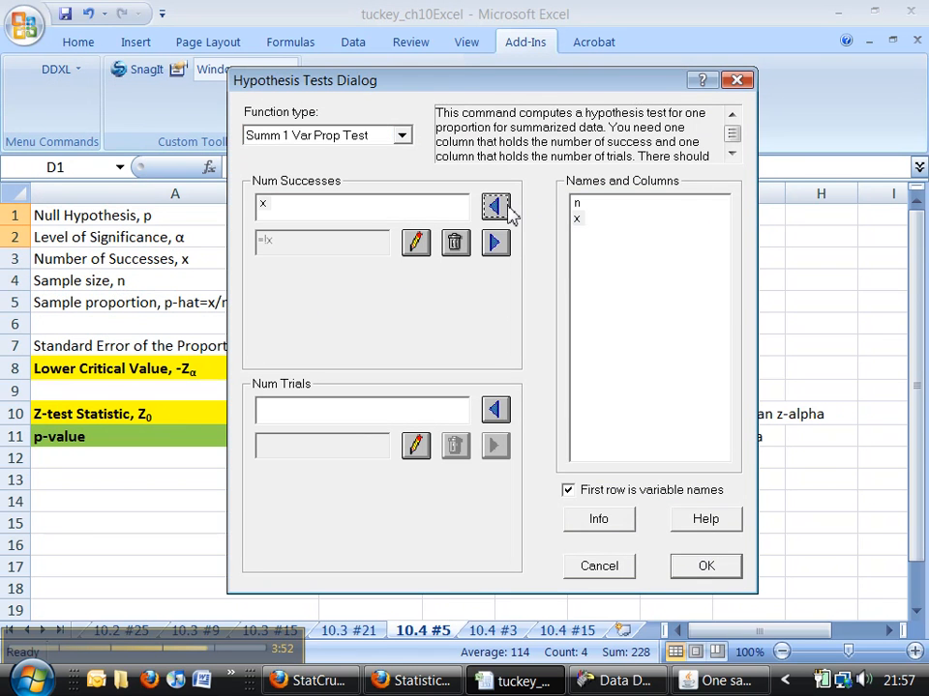
click(578, 204)
click(494, 410)
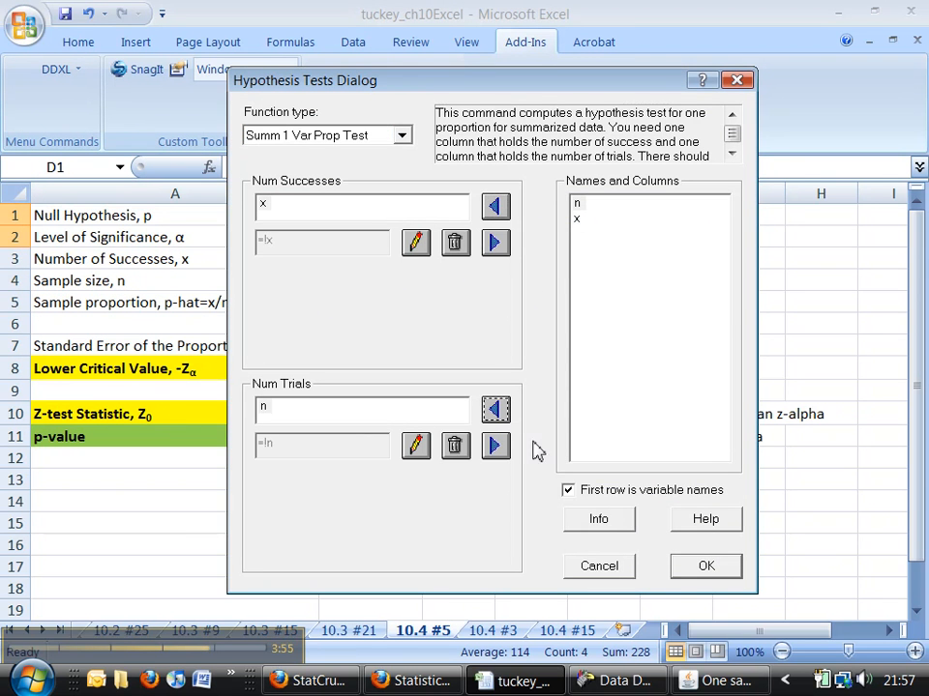
click(705, 567)
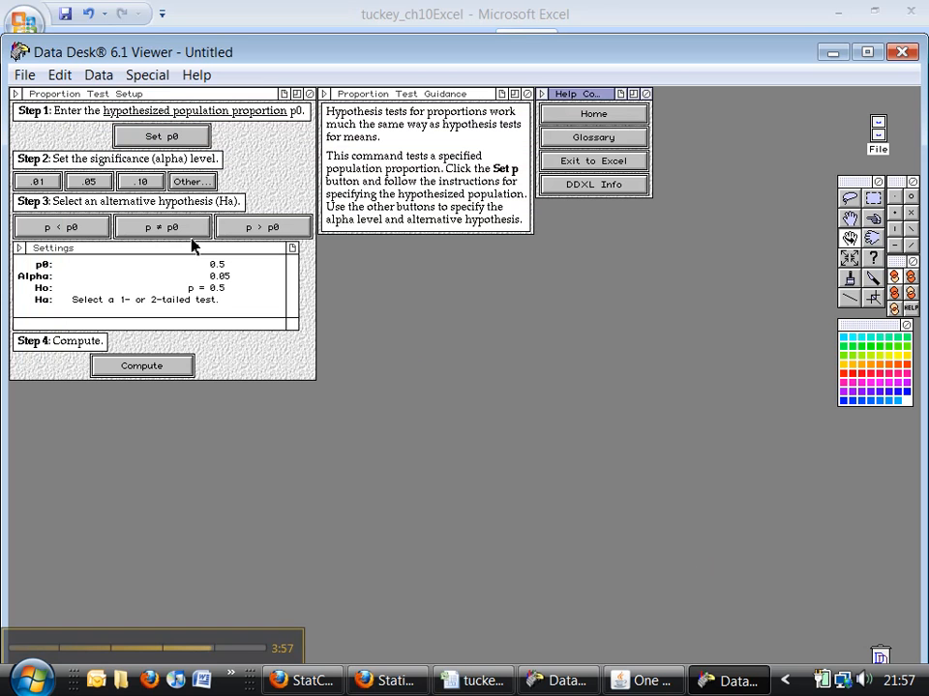
- Compute the proportion test with p0 set to 0.55 and the lower-tailed alternative p < p0, and compare it with the worksheet's p-value
click(90, 228)
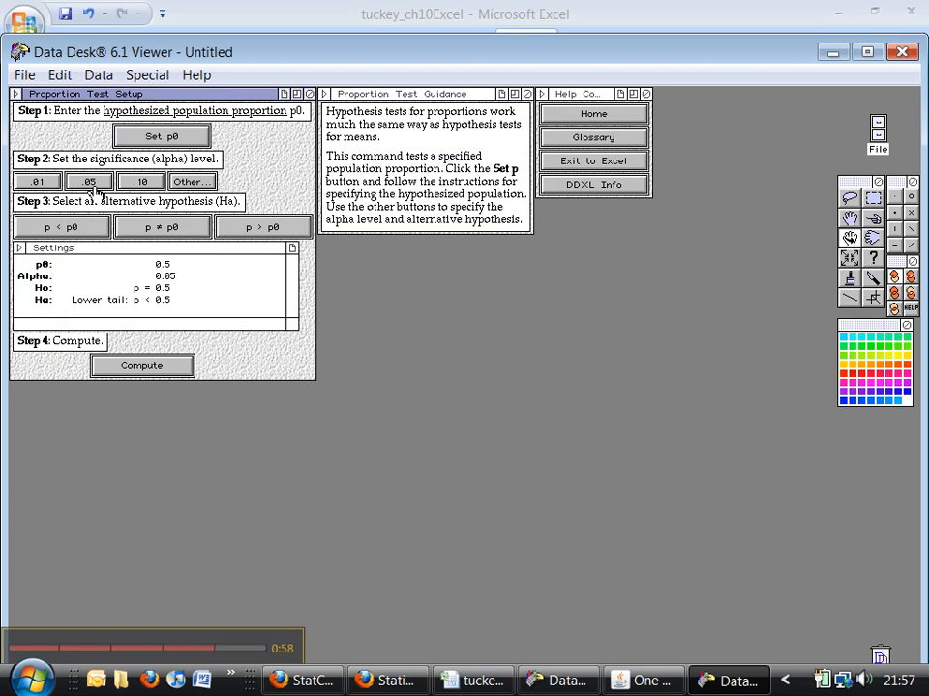
click(184, 141)
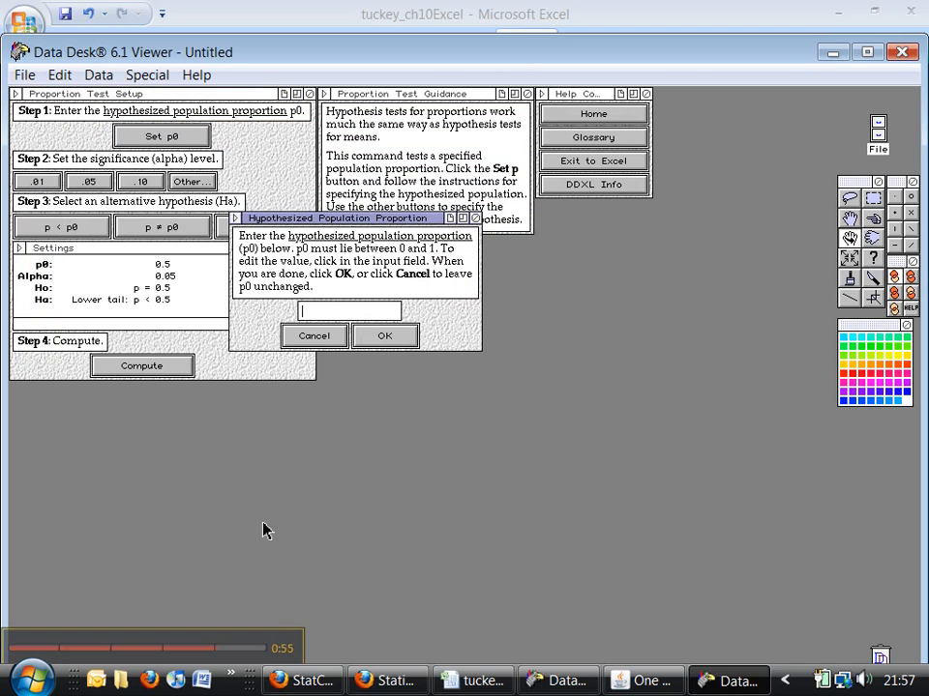
click(474, 682)
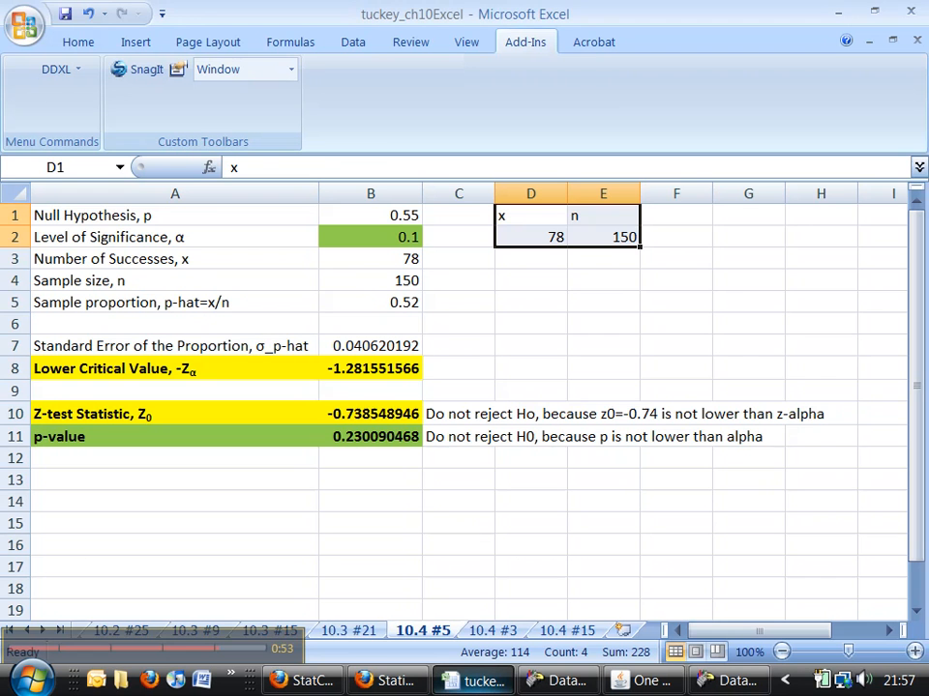
click(474, 683)
click(356, 311)
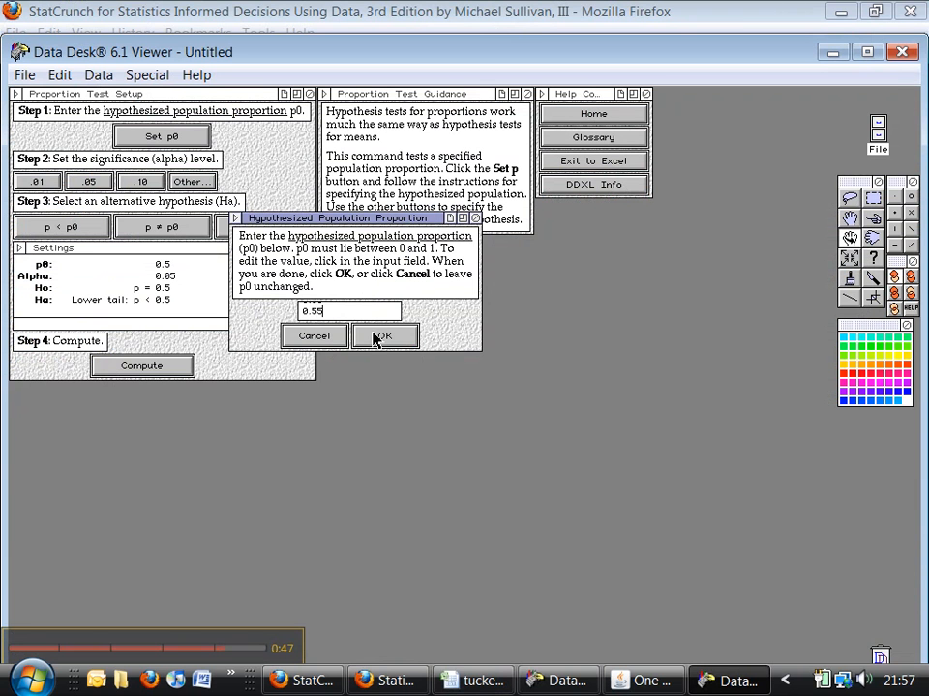
click(378, 337)
click(360, 325)
click(376, 335)
click(142, 367)
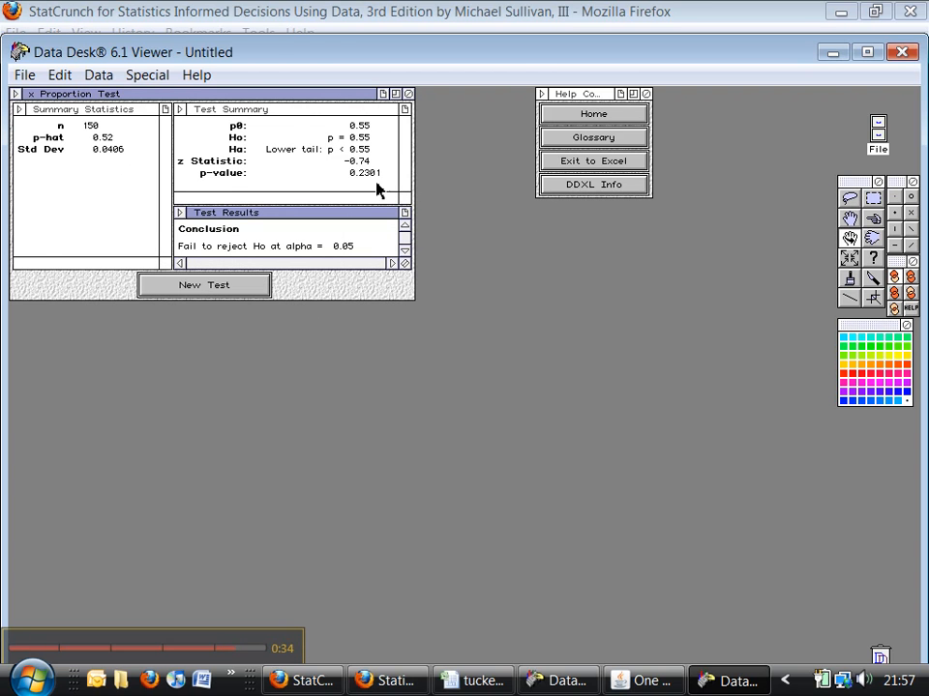
click(470, 680)
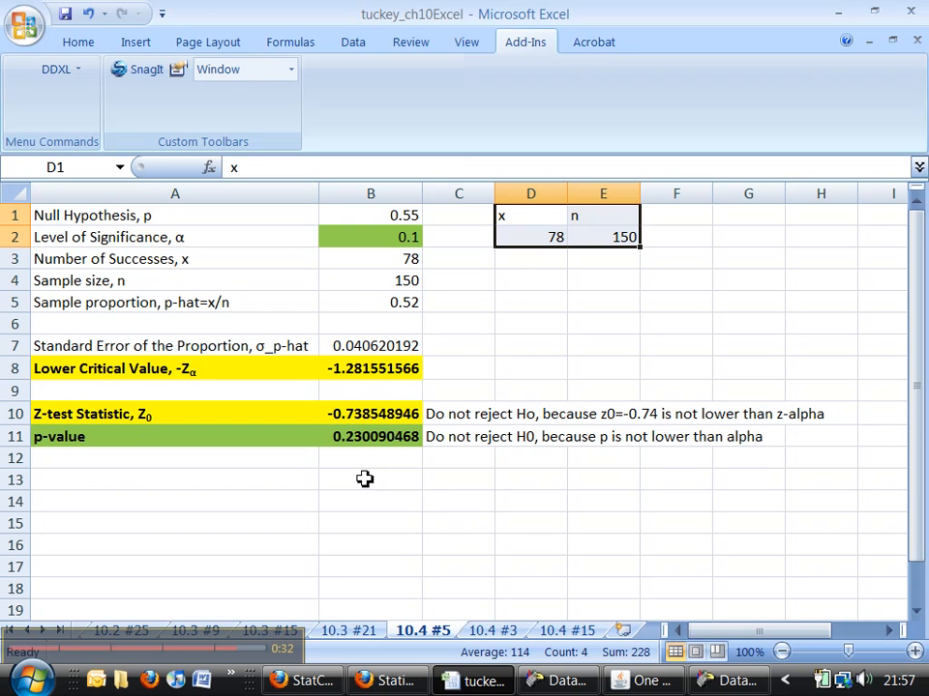
click(348, 436)
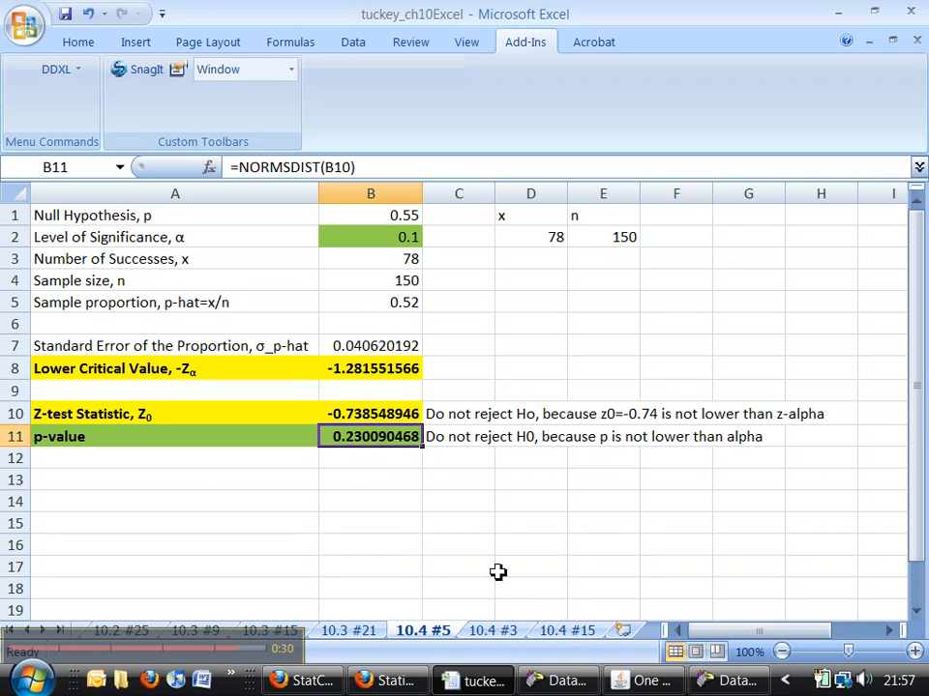
- Switch to StatCrunch and set up a one-sample proportion test from summary data with 78 successes and 150 observations
click(308, 681)
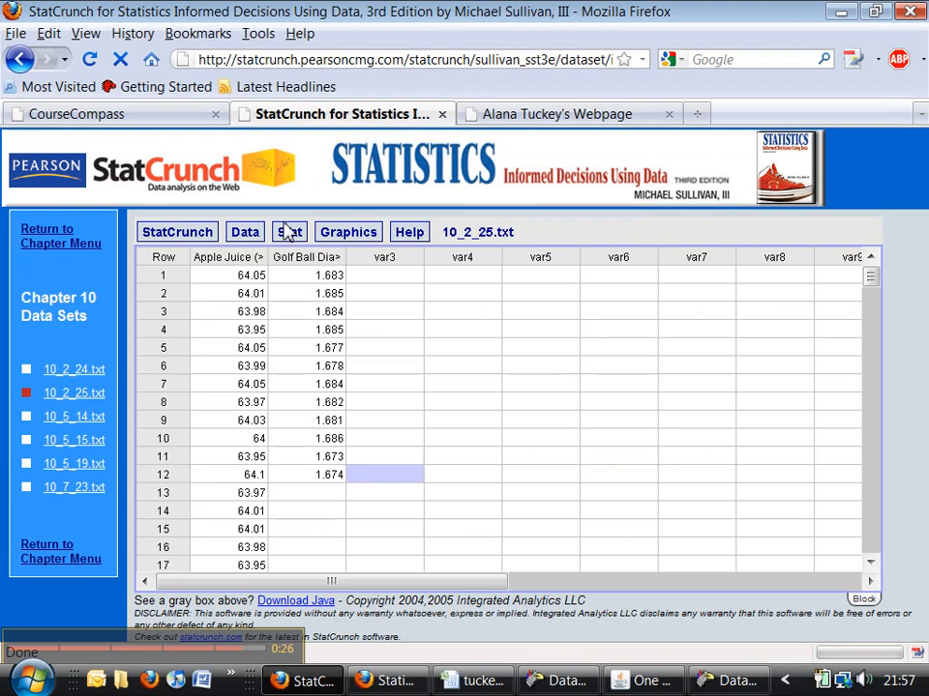
click(289, 233)
mouse_move(329, 329)
mouse_move(515, 331)
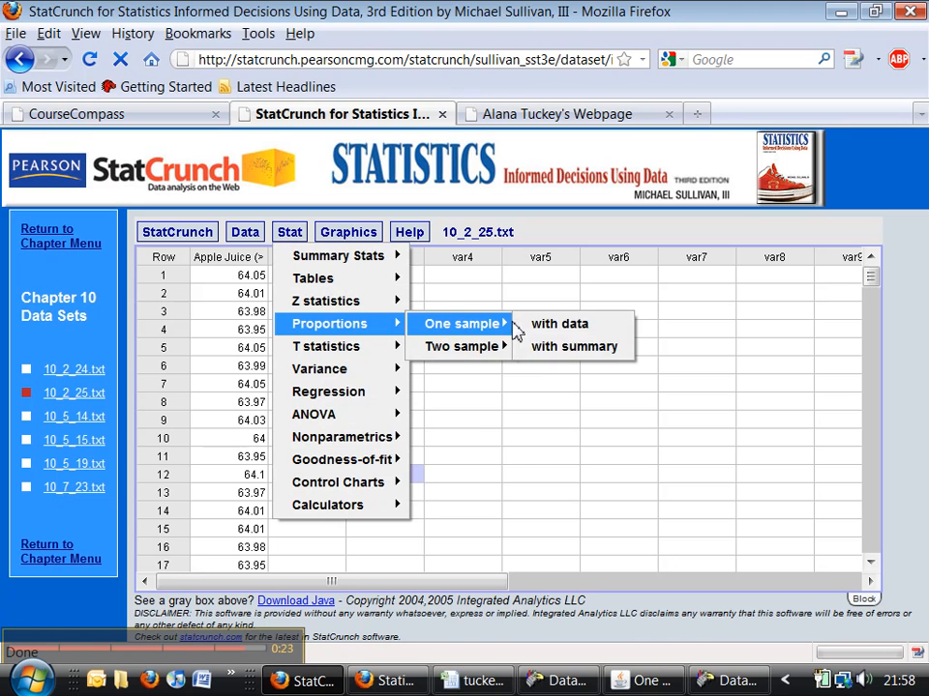
click(568, 346)
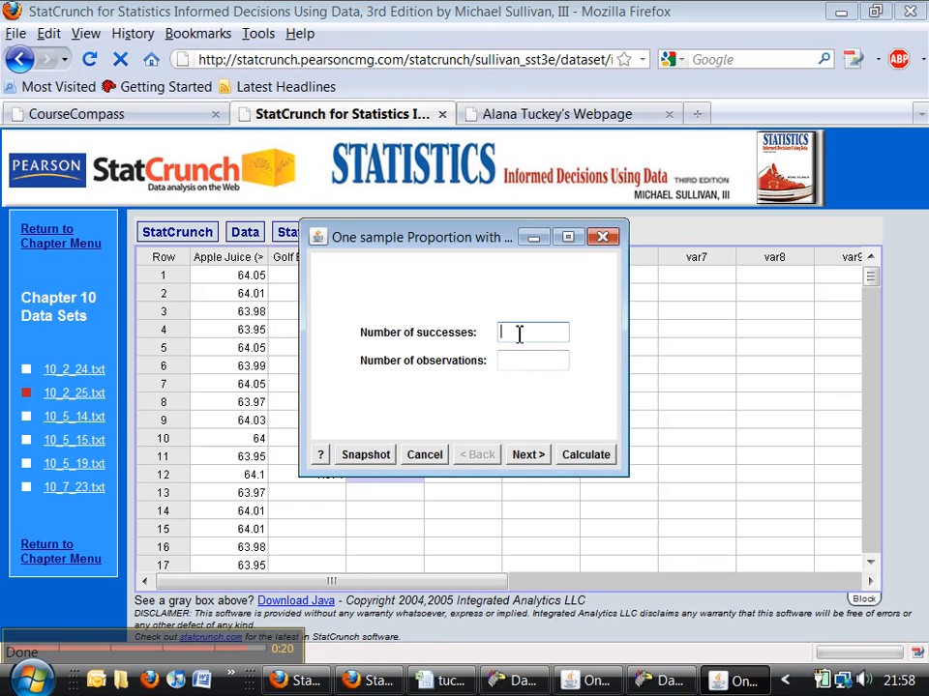
text(78)
key(Tab)
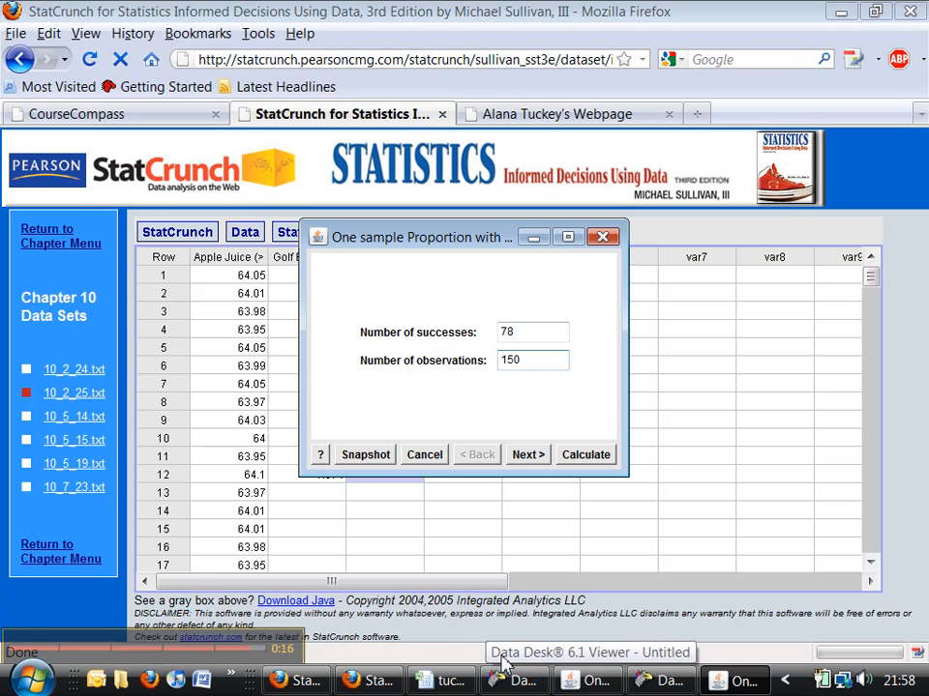
- Calculate the hypothesis test with a null proportion of 0.55 and the less-than (<) alternative
click(538, 459)
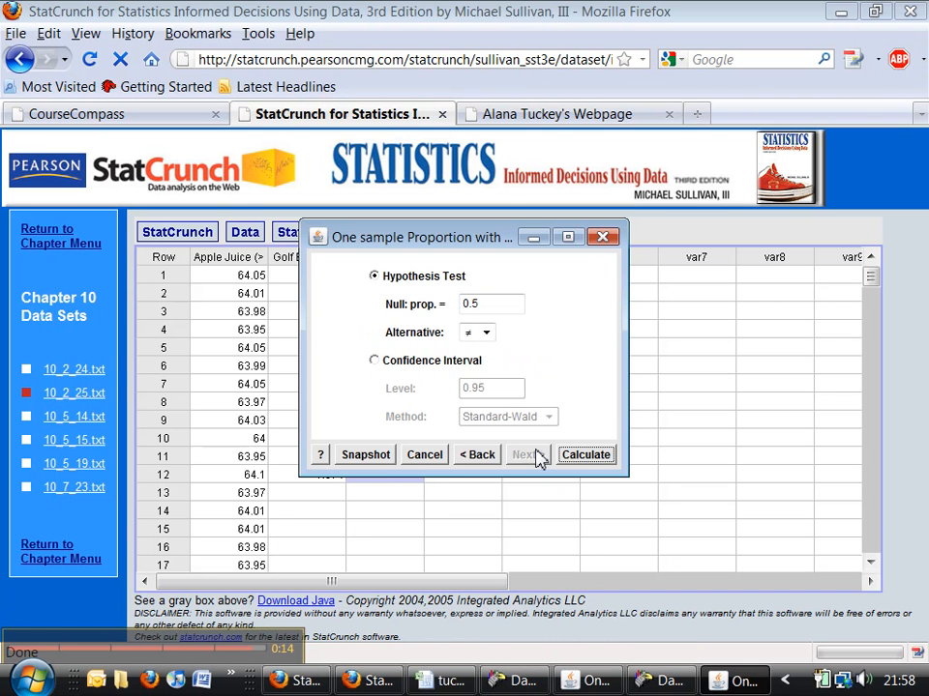
click(488, 303)
text(5)
click(486, 334)
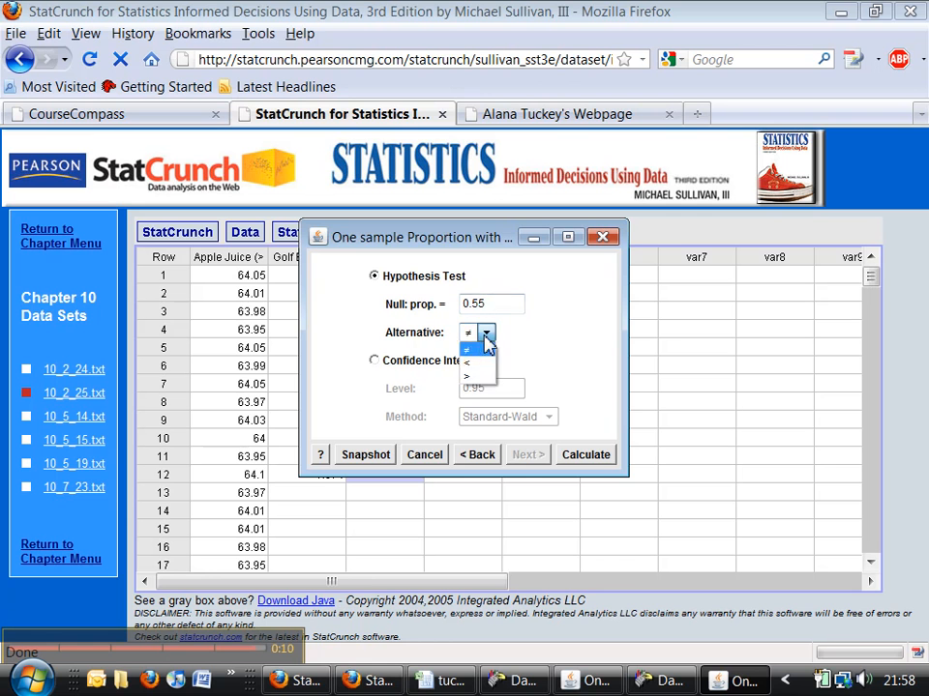
click(473, 362)
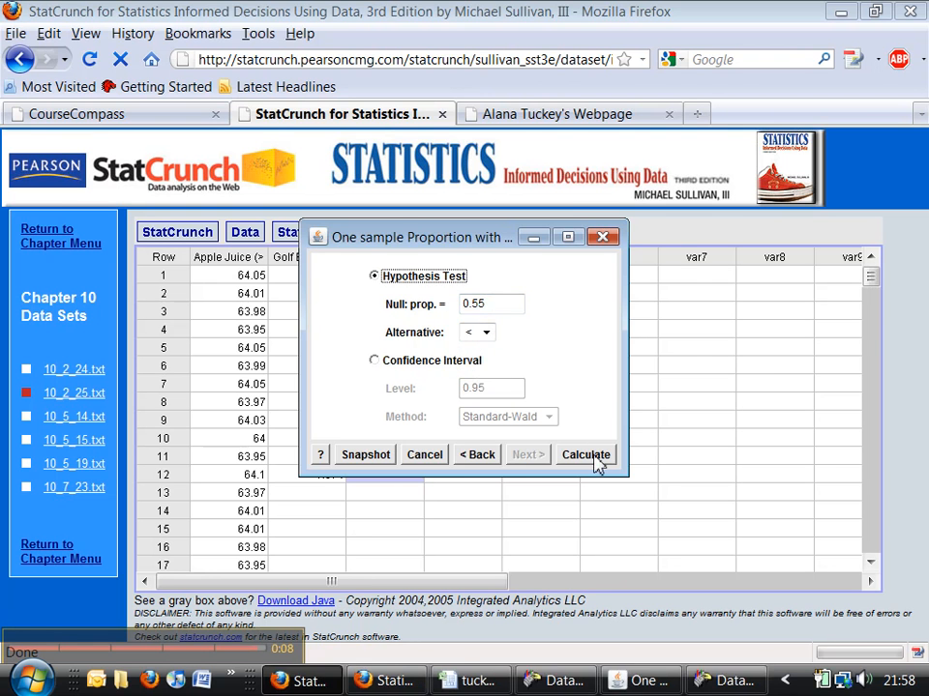
click(585, 455)
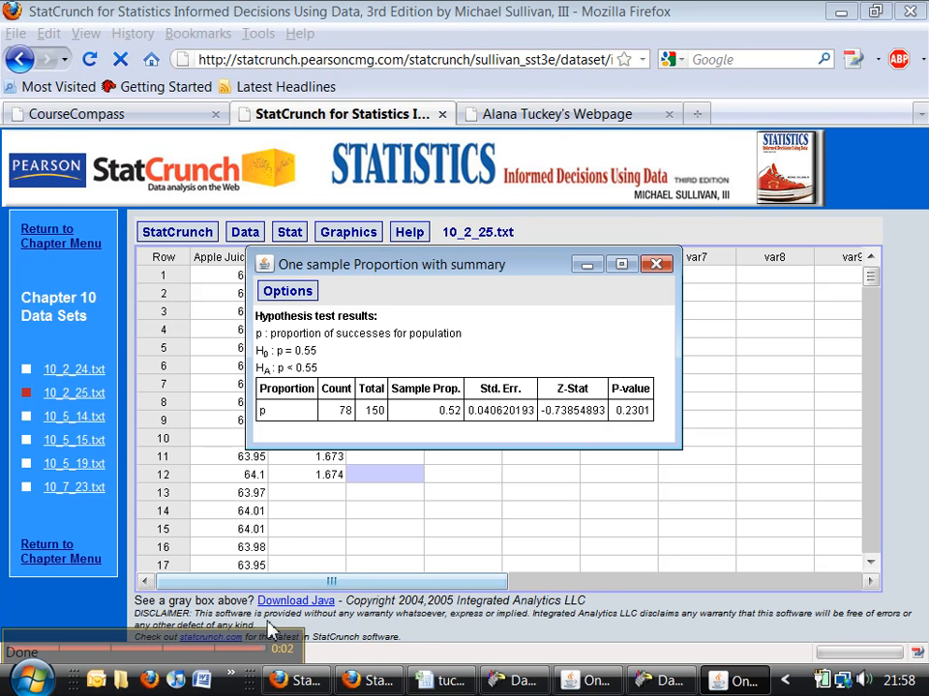
click(142, 651)
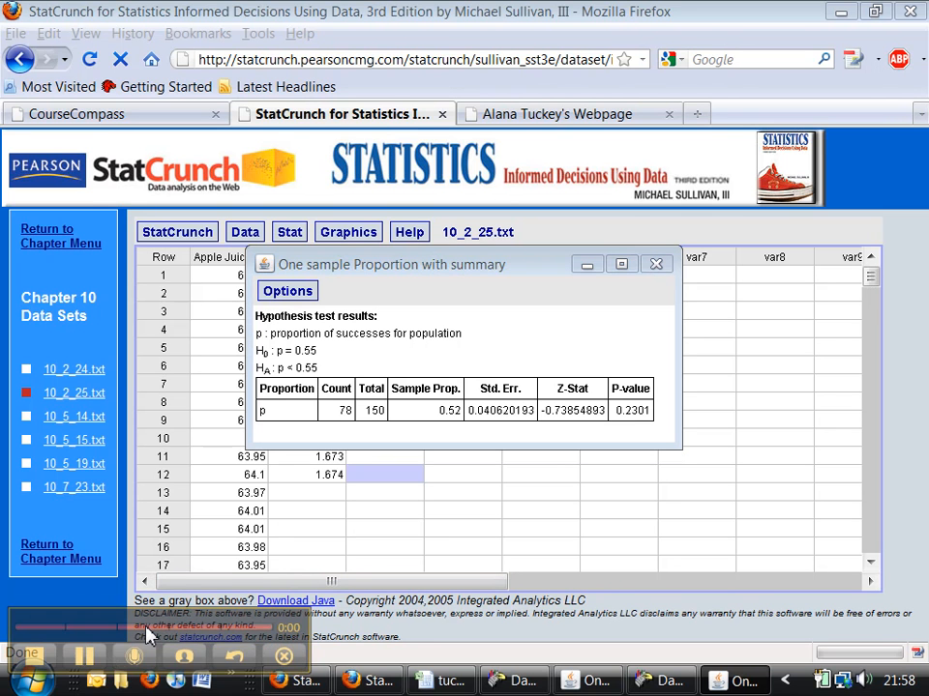